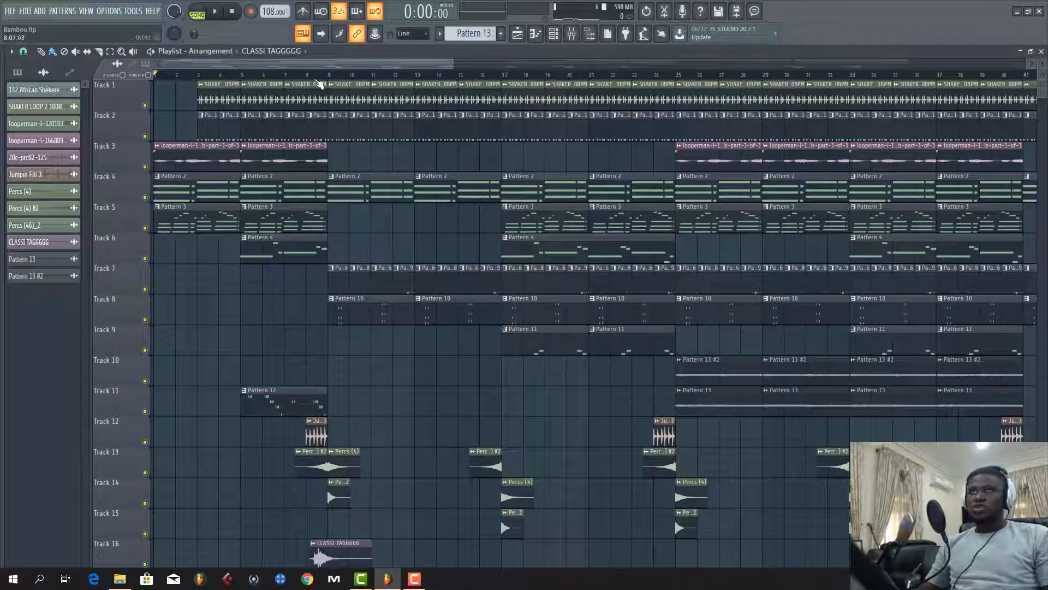
- Play the full arrangement from the beginning in song mode, then stop playback
scroll(317, 85, "down", 6)
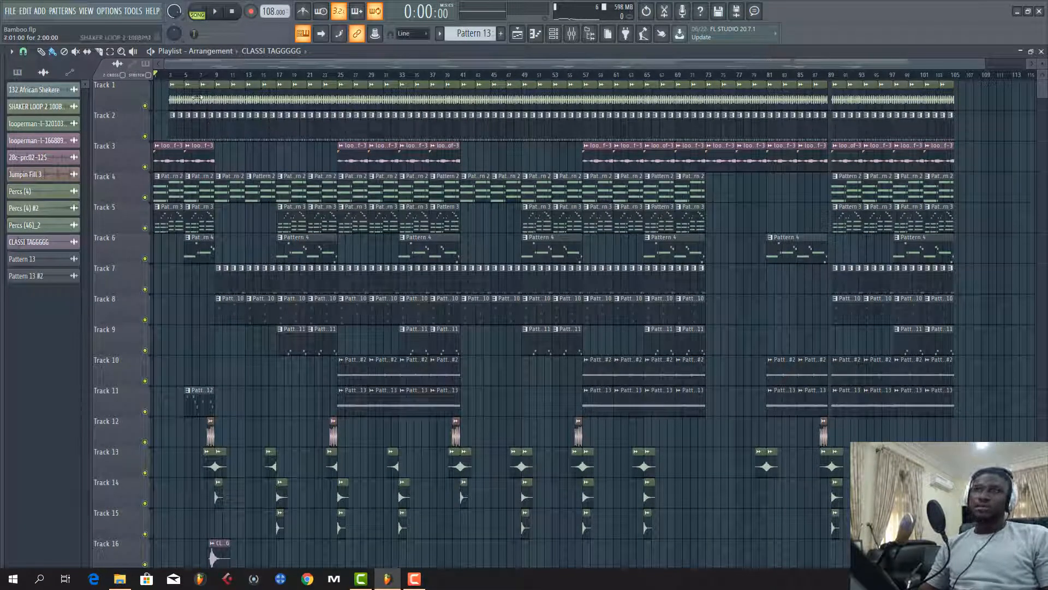
scroll(176, 74, "up", 8)
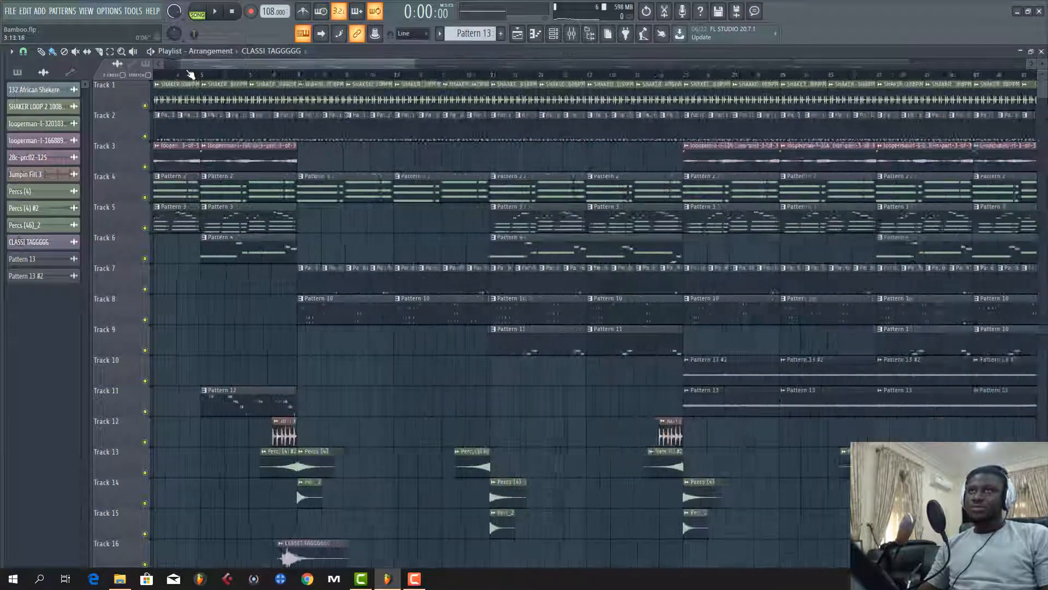
left_click_drag(211, 66, 127, 68)
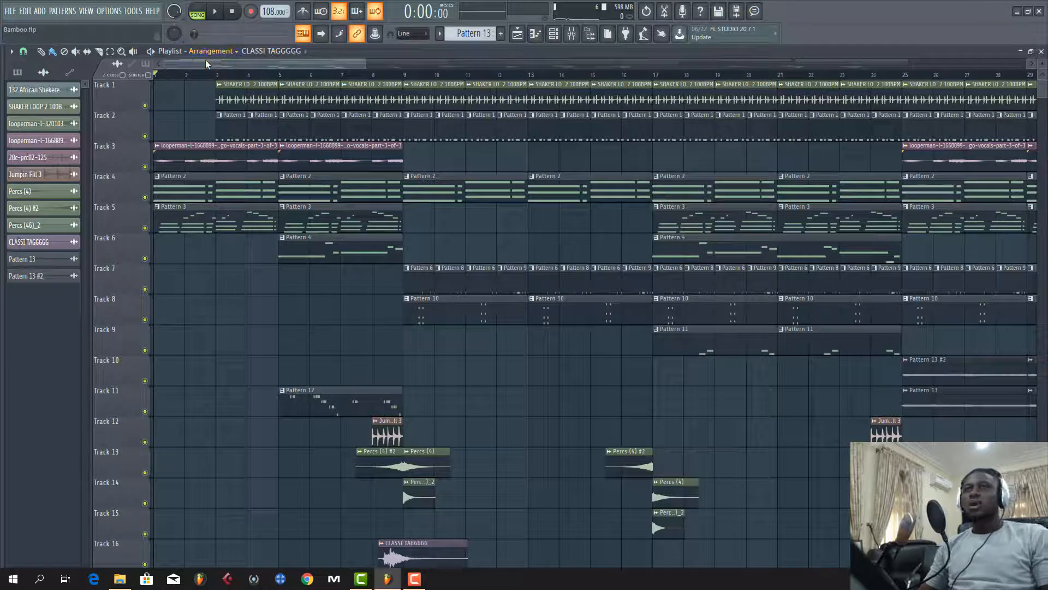
left_click(240, 65)
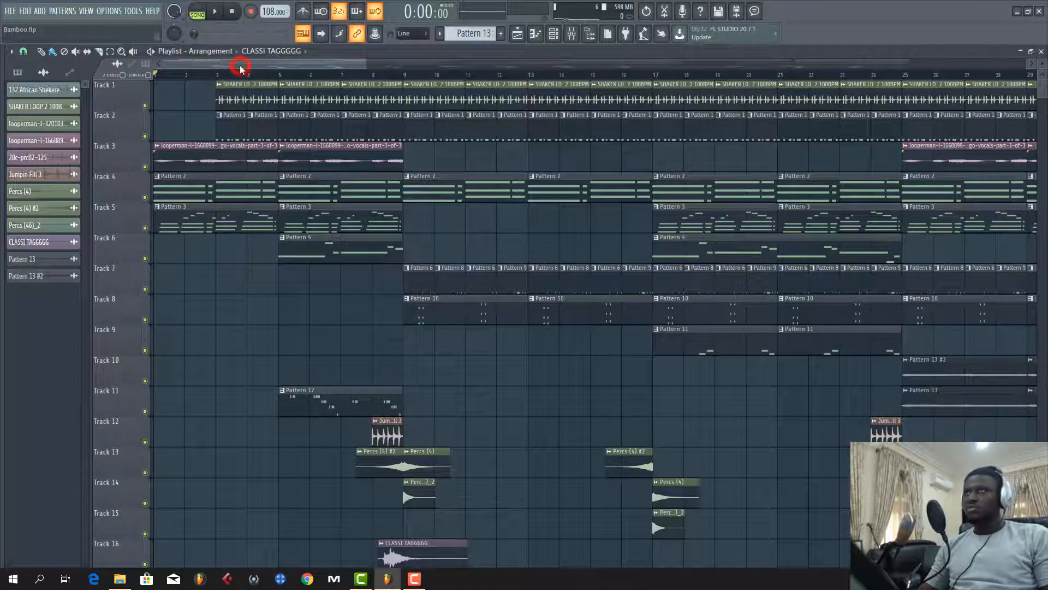
key("space")
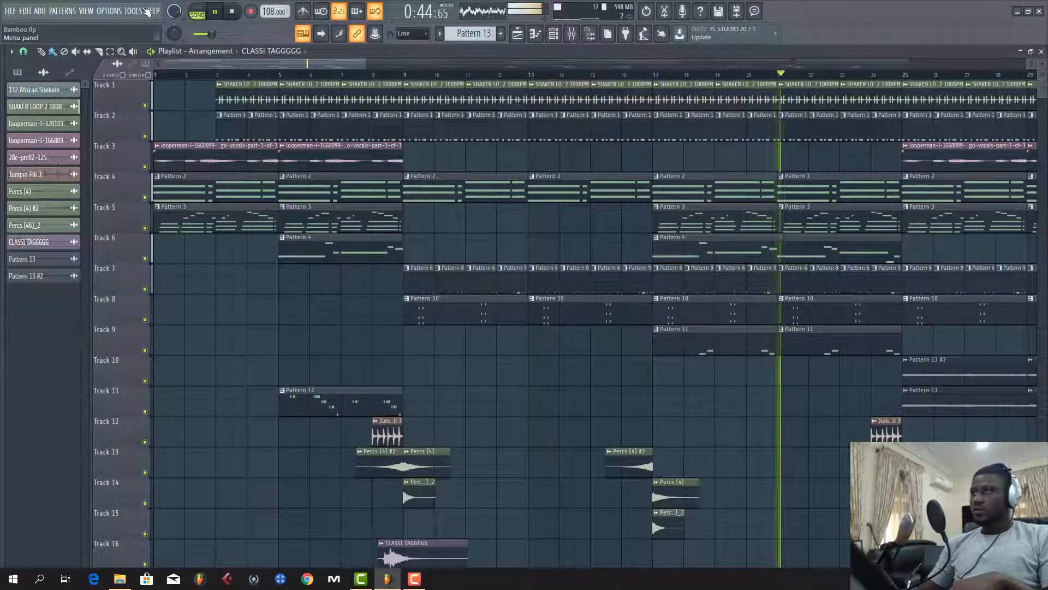
key("space")
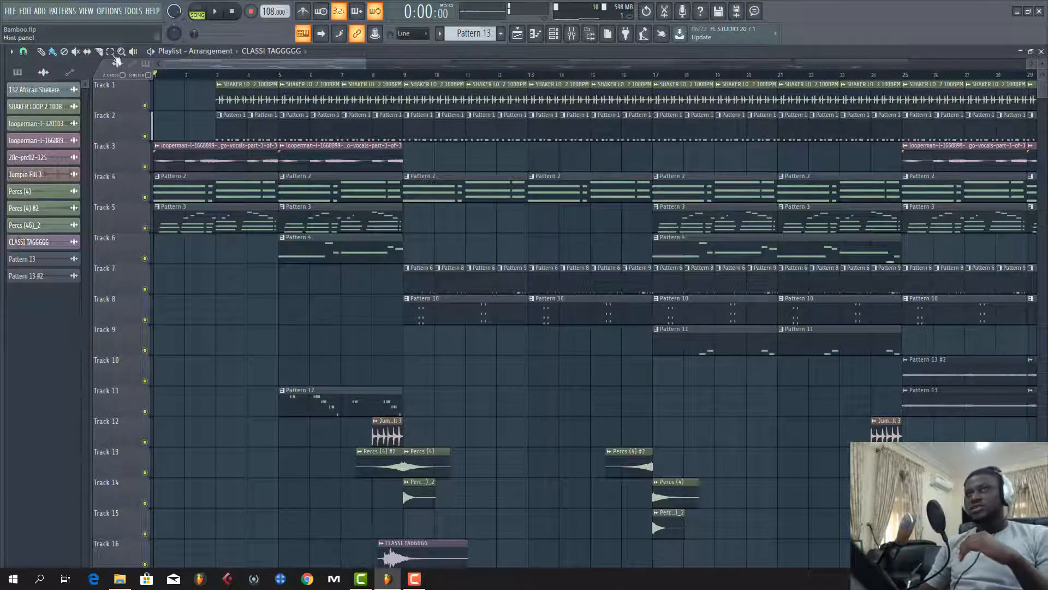
- Solo Track 1, play it from bar 9, and open the channel settings of the SHAKER LOOP 2 100BPM clip
scroll(201, 68, "down", 5)
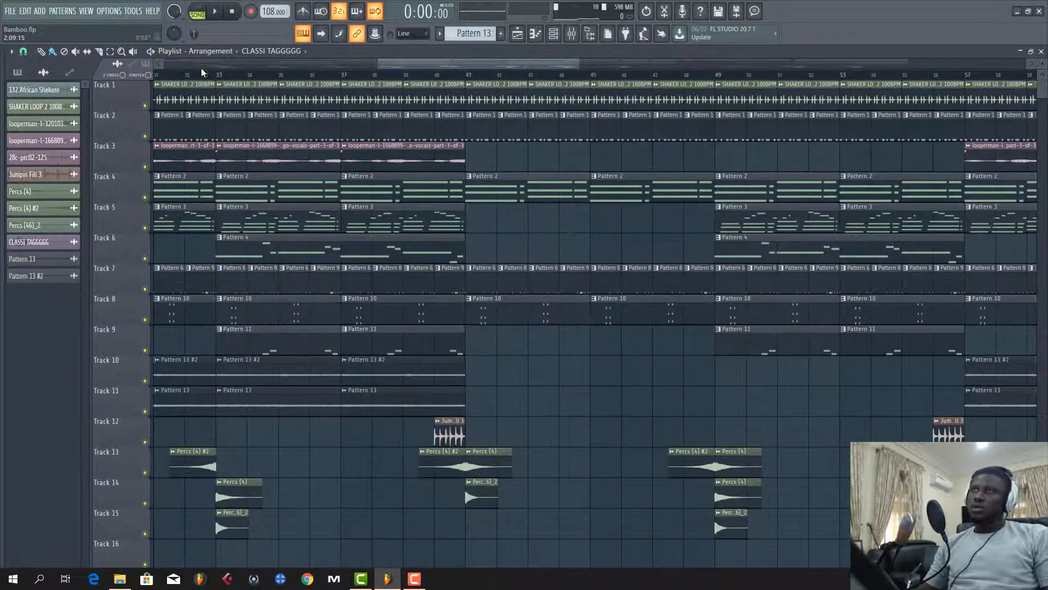
left_click_drag(341, 61, 149, 93)
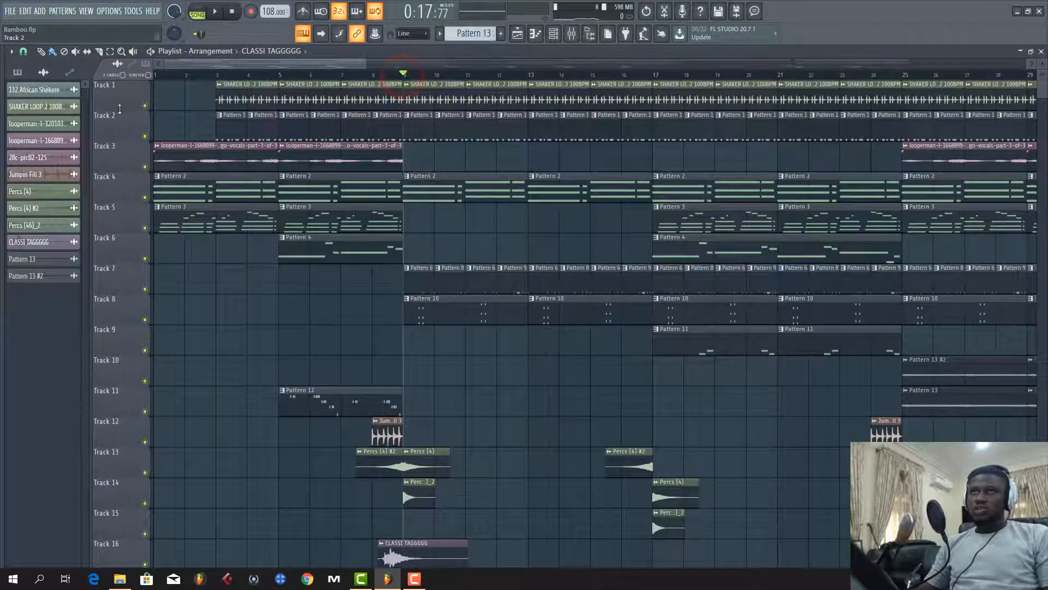
left_click(145, 105, "ctrl")
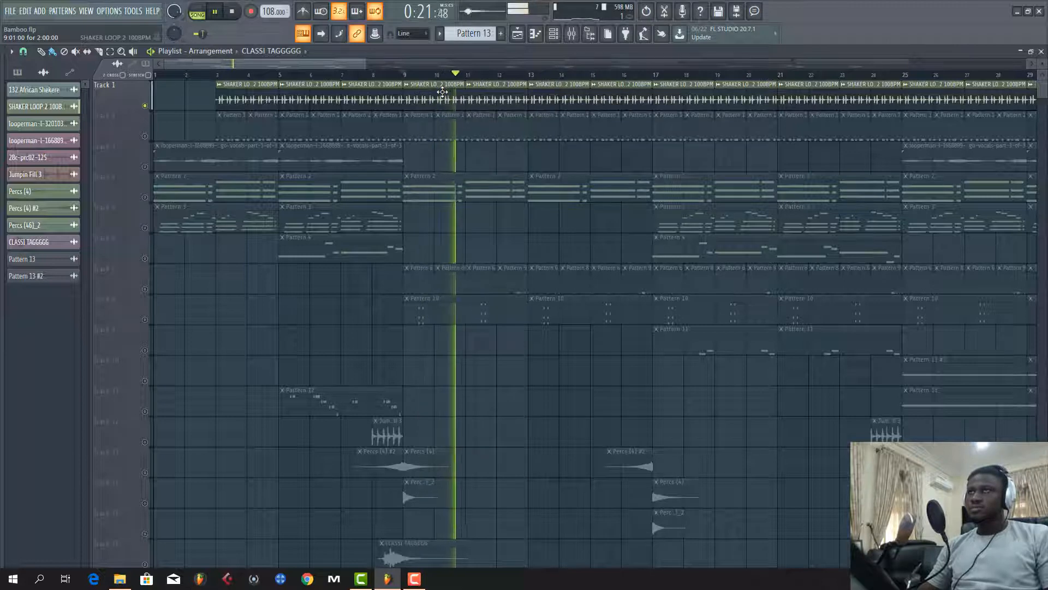
key("space")
double_click(436, 99)
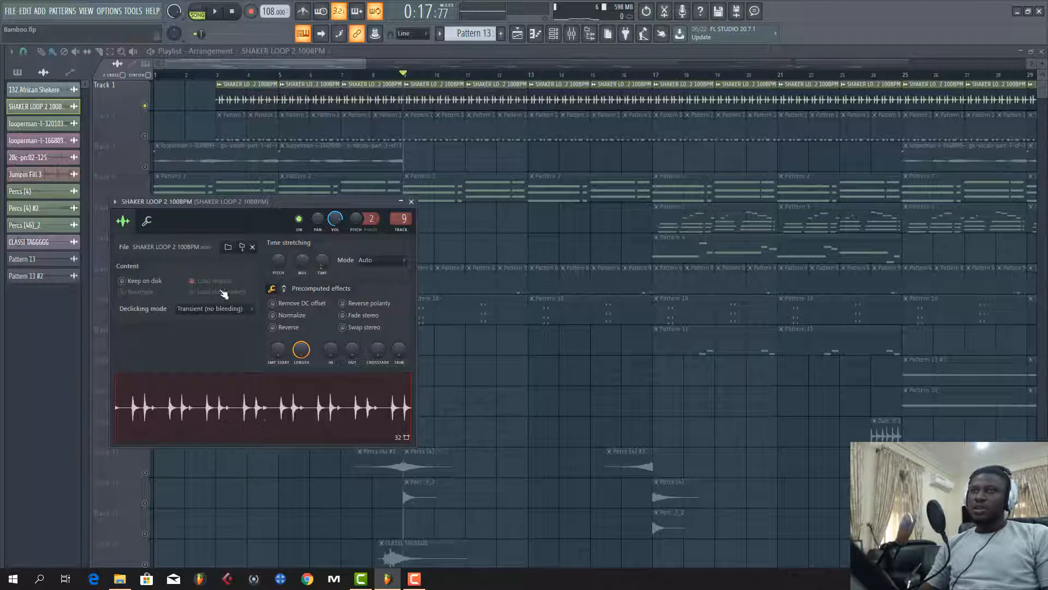
left_click_drag(204, 206, 638, 244)
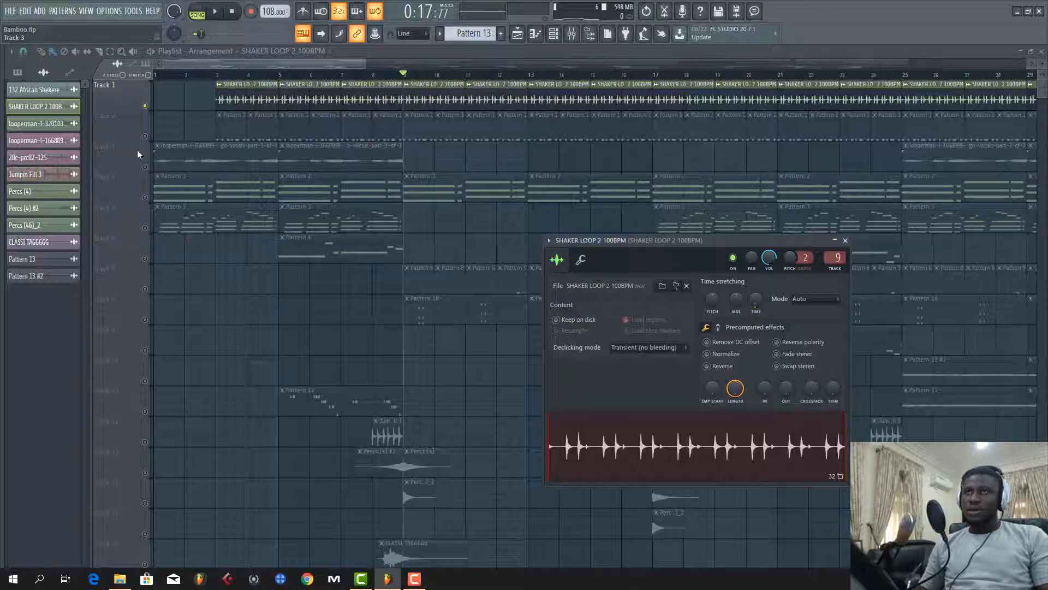
- Unmute Track 2 and examine the percussion channels of Pattern 1 in the channel rack during playback
left_click(146, 137)
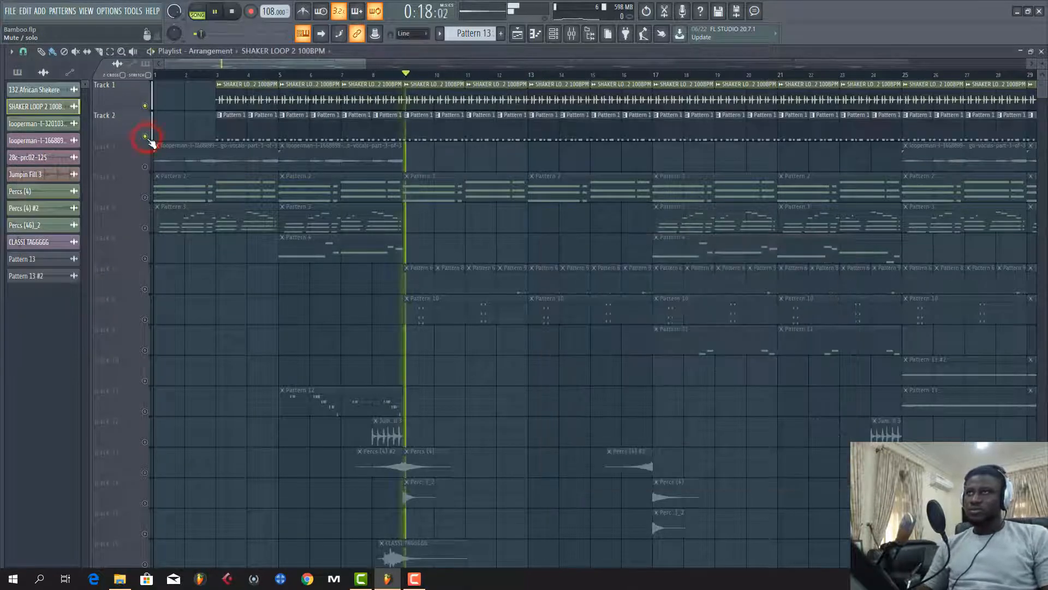
left_click(421, 131)
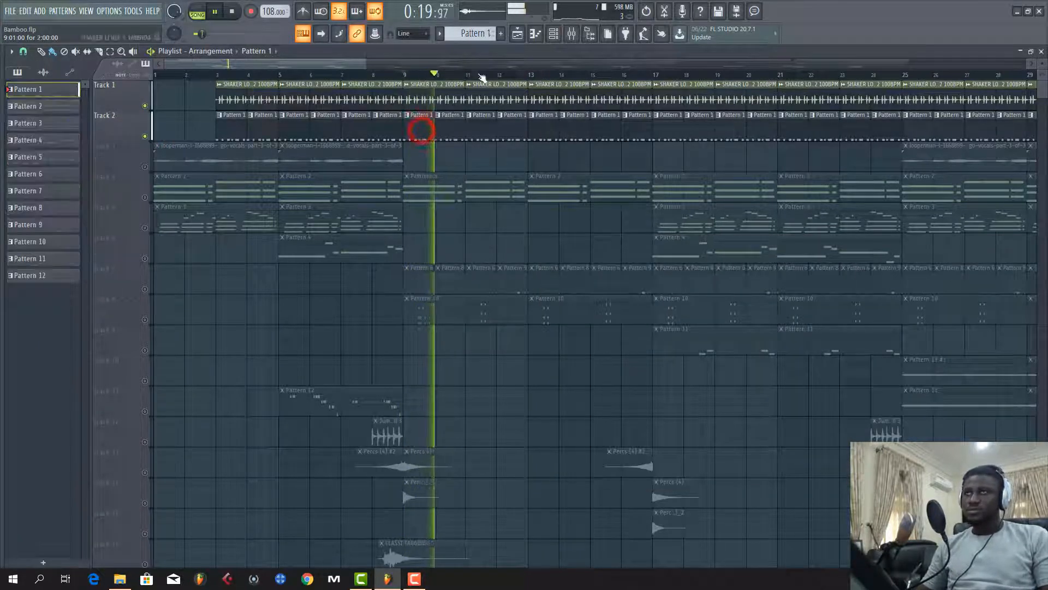
left_click(553, 34)
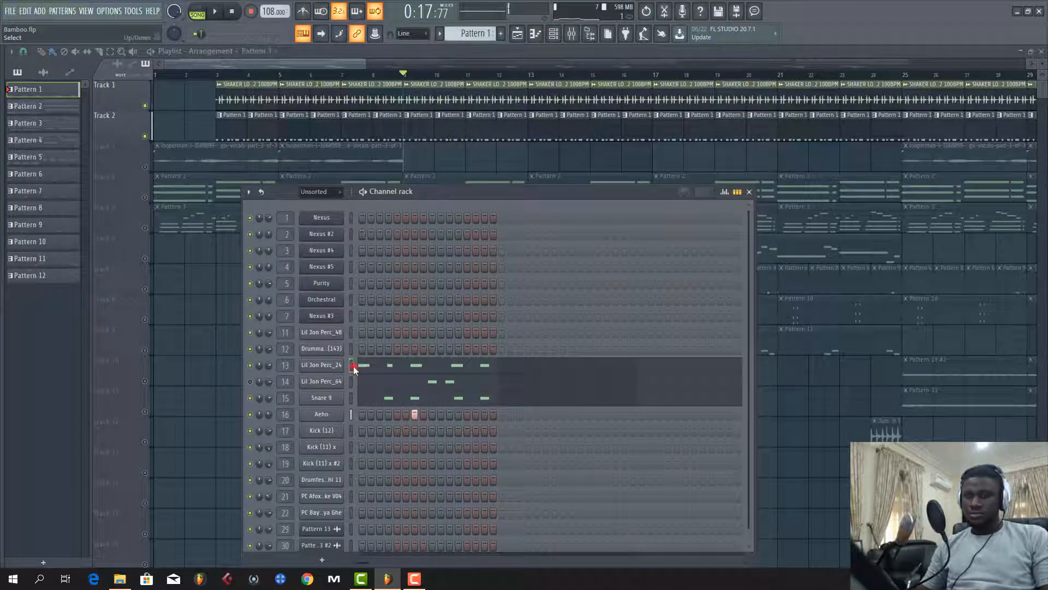
left_click(351, 399)
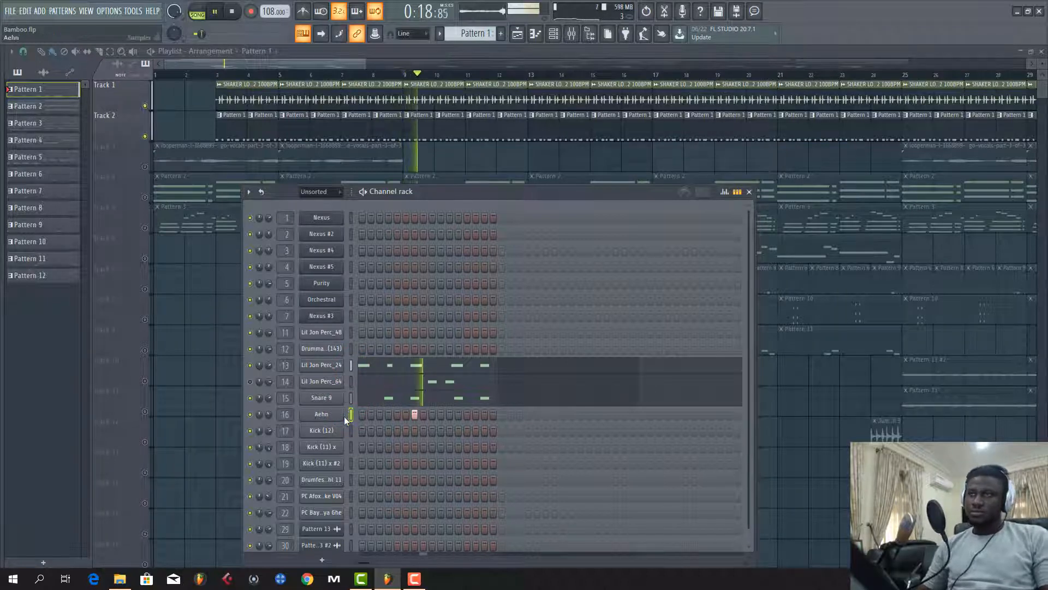
key("F6")
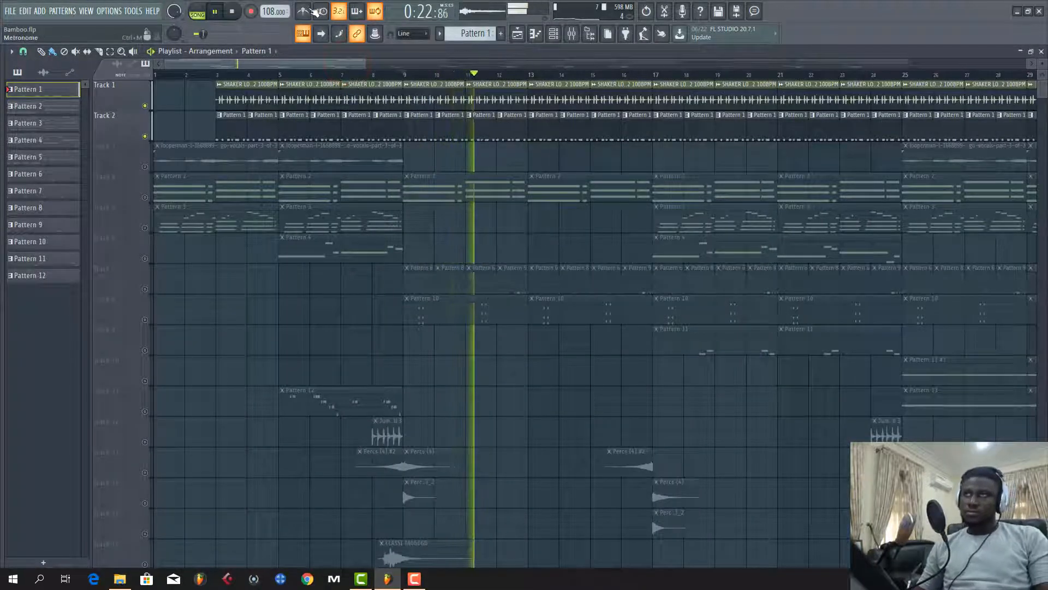
key("space")
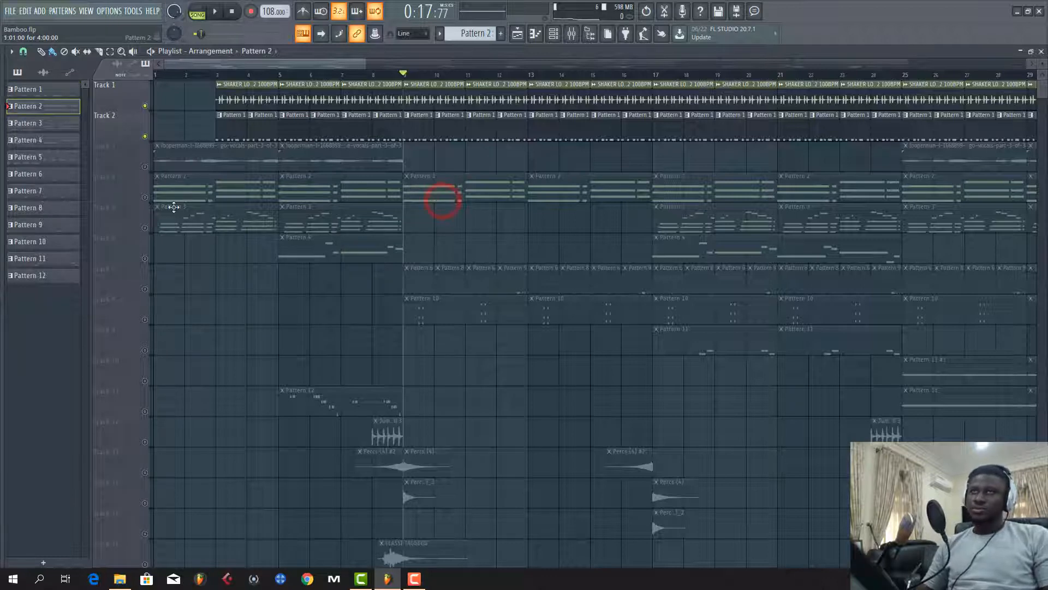
- Unmute Track 4 and examine the Nexus chords of Pattern 2 in the piano roll during playback
left_click(145, 197)
key("space")
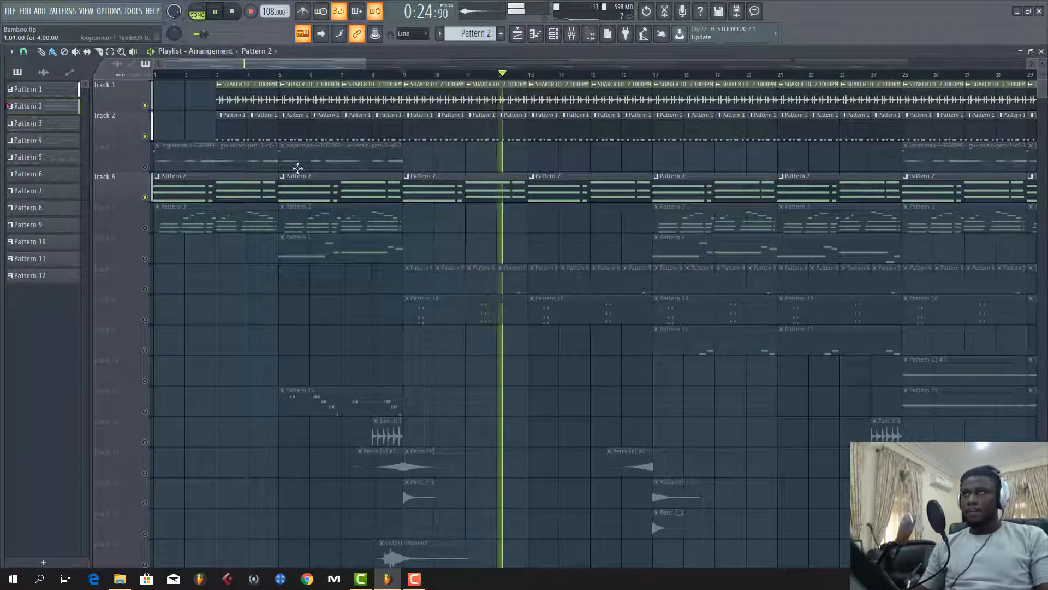
double_click(440, 200)
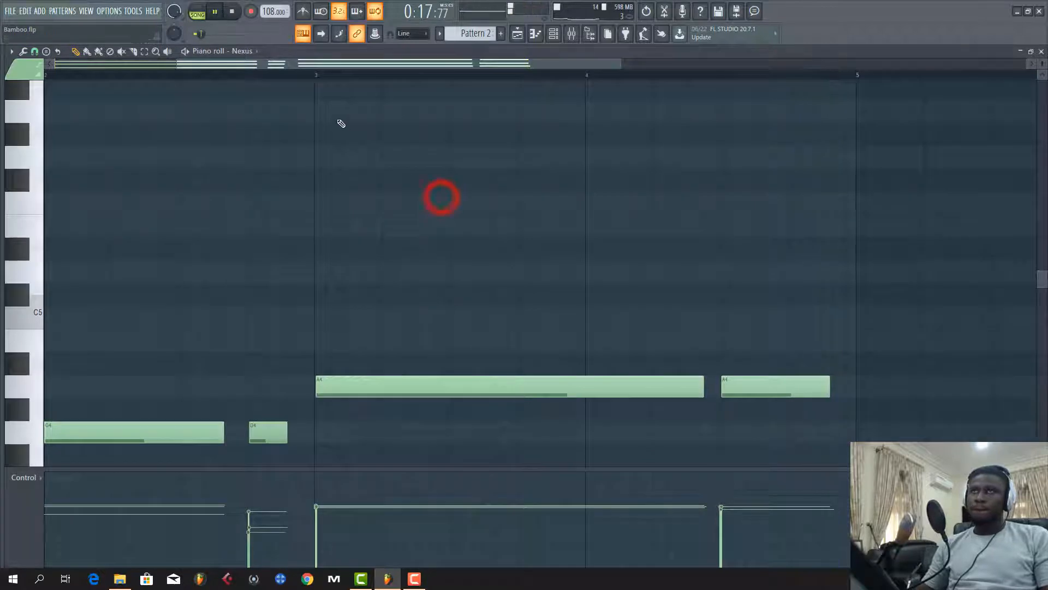
scroll(256, 112, "up", 1)
left_click(244, 64)
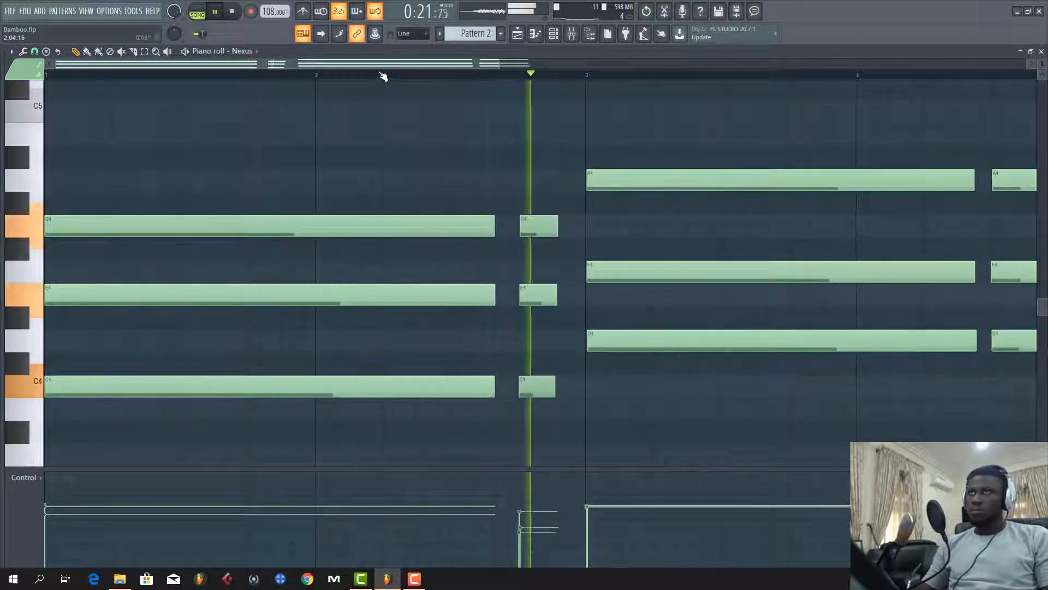
scroll(382, 75, "down", 2)
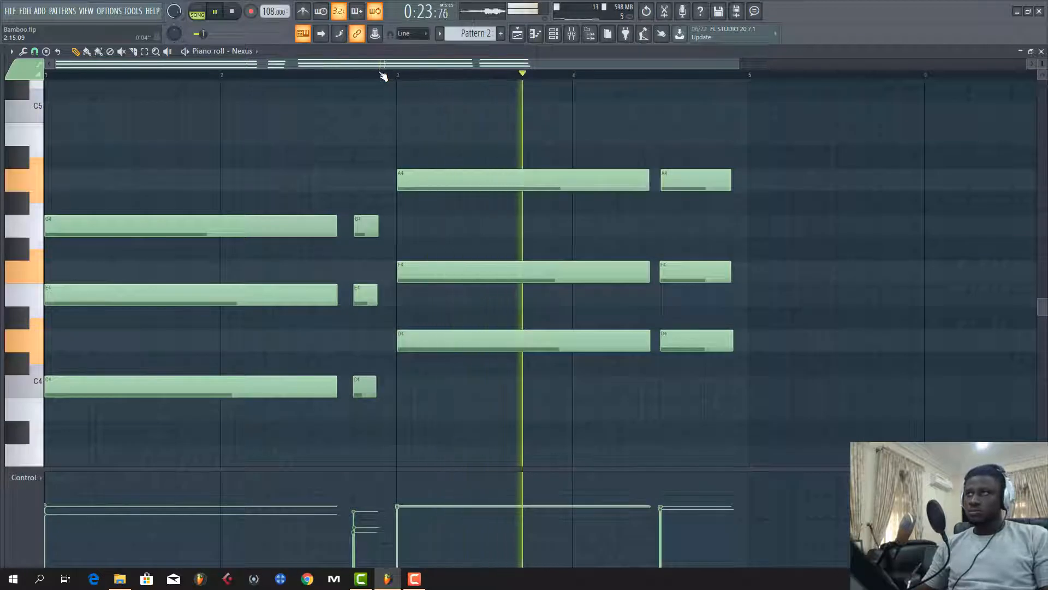
key("space")
left_click(517, 34)
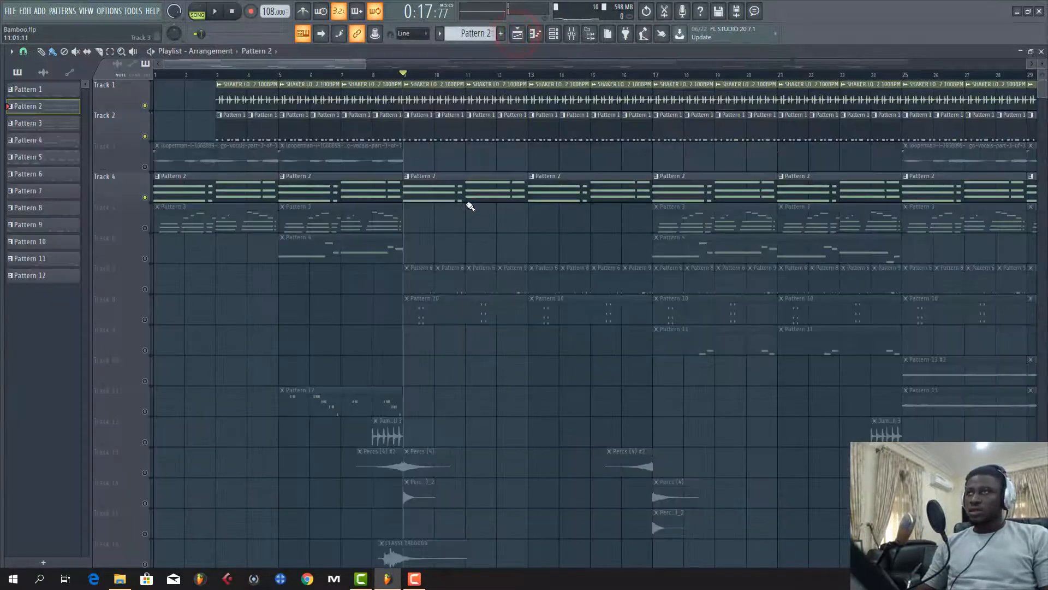
- Unmute Track 7, play from bar 9, and examine the Kick (11) x notes of Pattern 6 in the piano roll
left_click(145, 287)
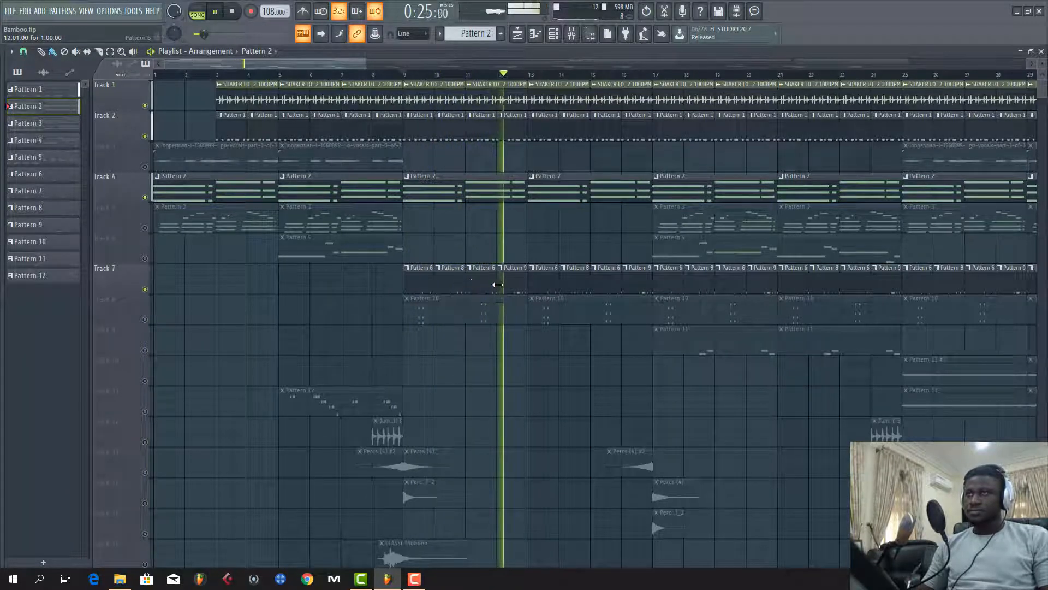
scroll(390, 78, "up", 4)
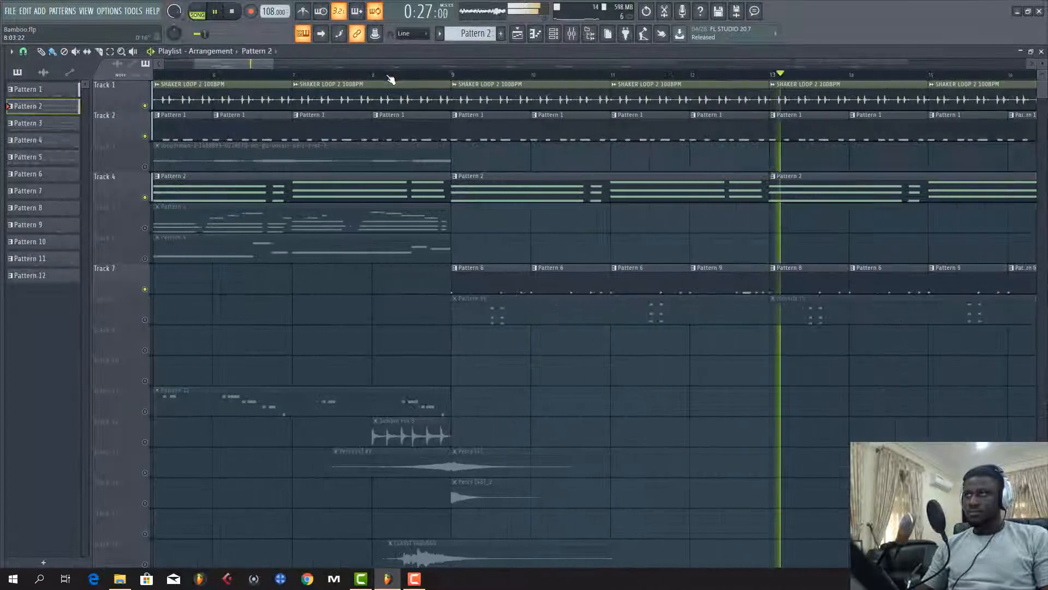
left_click(452, 75)
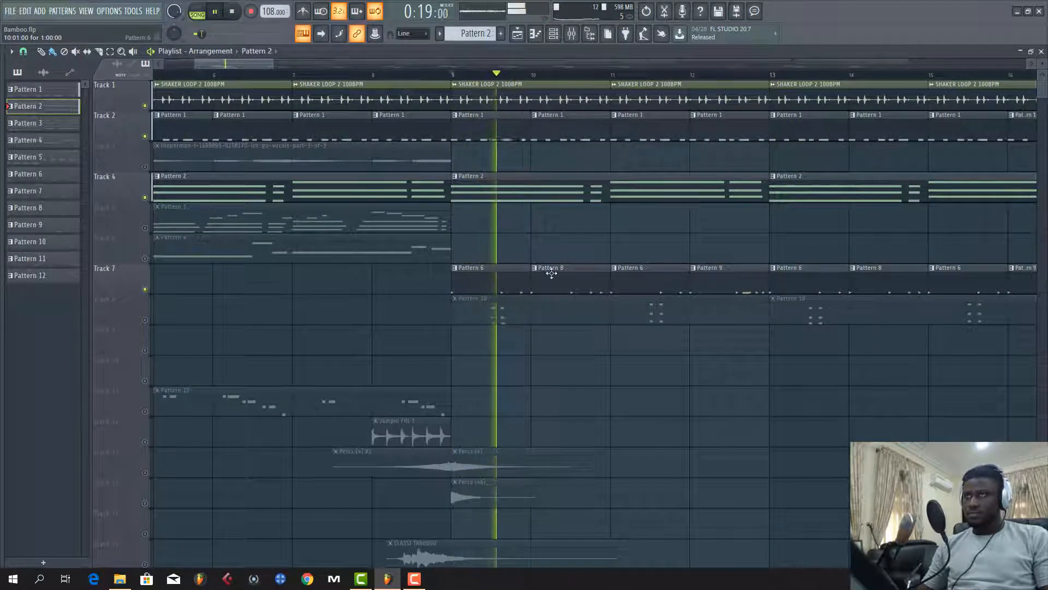
double_click(506, 281)
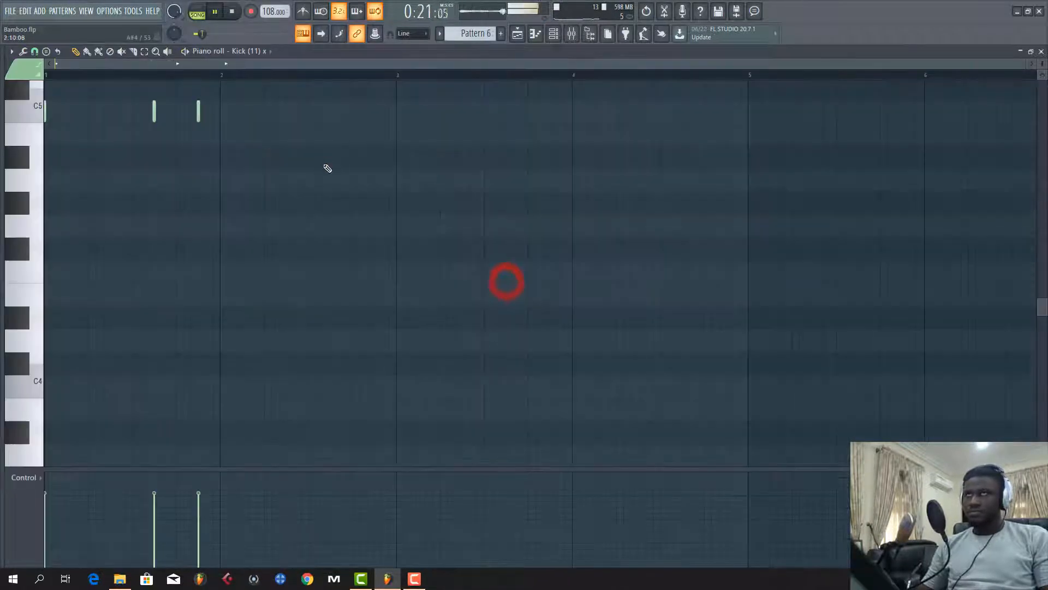
scroll(287, 101, "up", 4)
left_click(517, 34)
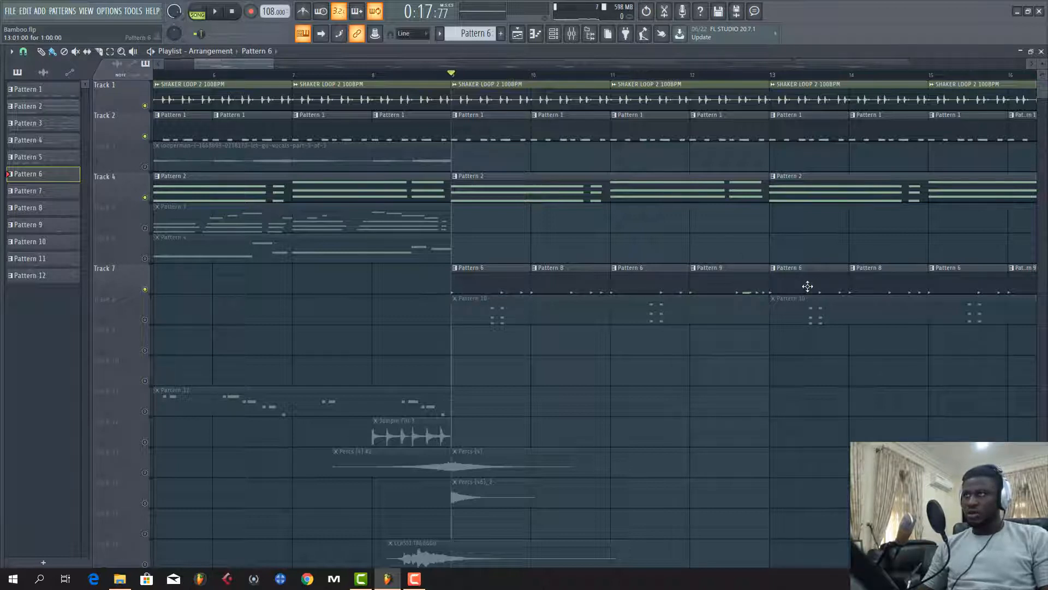
- Unmute Track 8 and open the Nexus #4 instrument used by Pattern 10
left_click(140, 319)
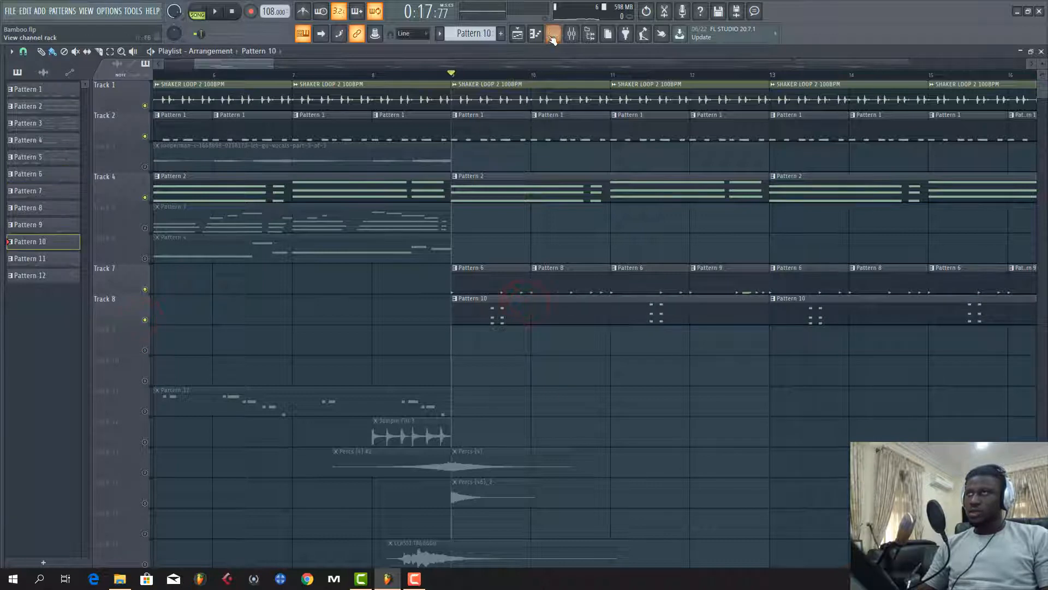
left_click(552, 35)
left_click(319, 251)
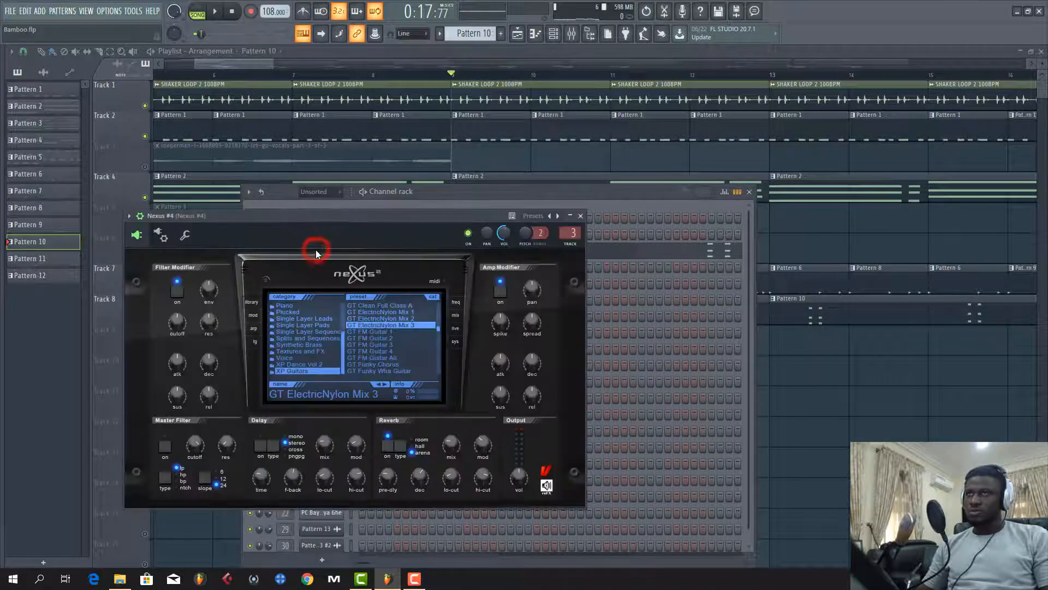
left_click_drag(391, 216, 626, 346)
- Play the song while examining the Nexus #4 notes of Pattern 10 in the piano roll, then close it
key("space")
left_click(442, 257)
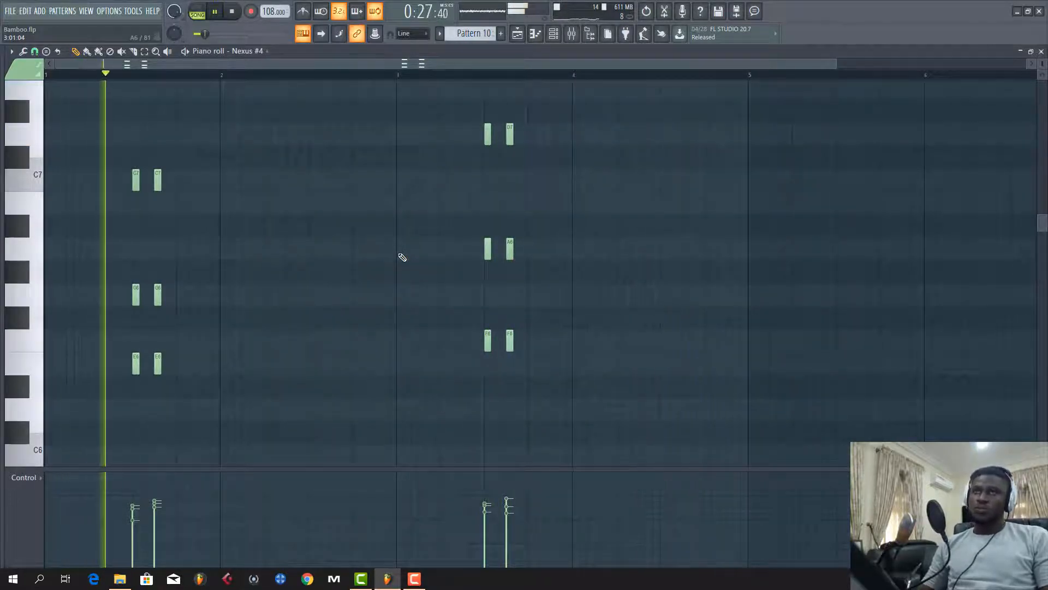
key("space")
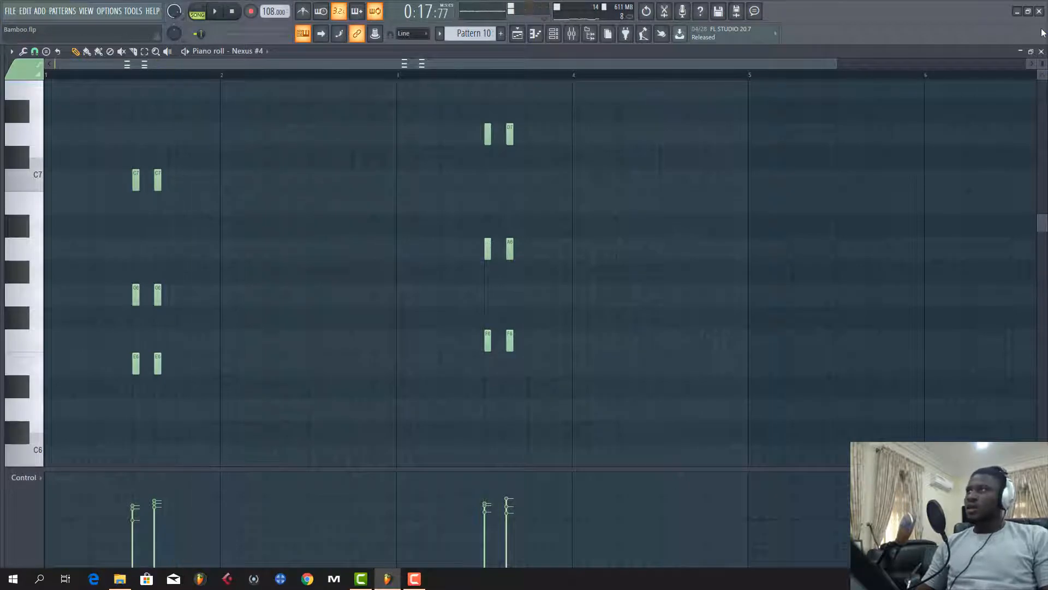
left_click(1041, 52)
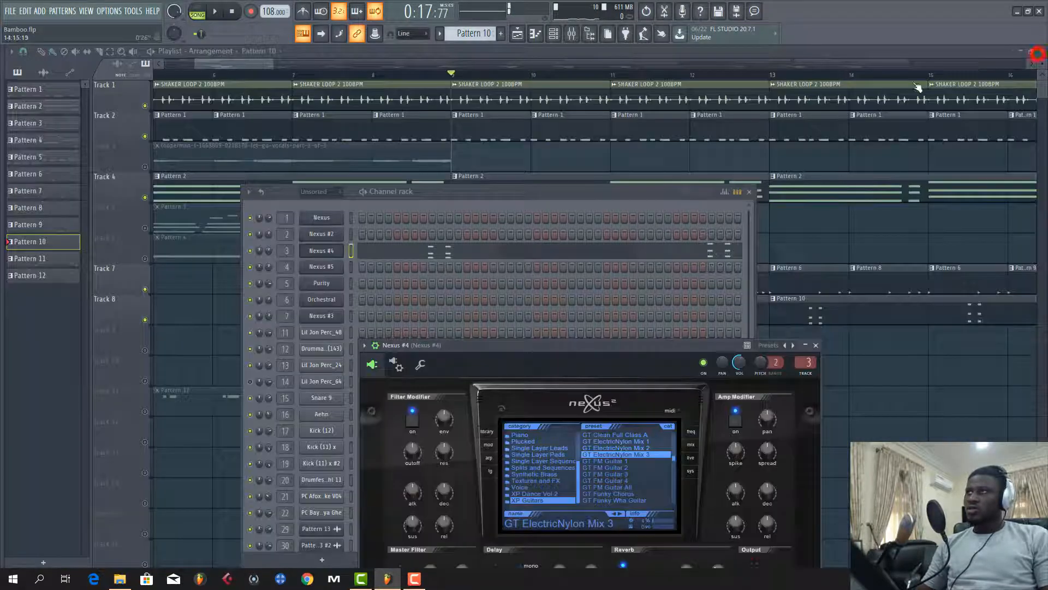
- Unmute Track 5, play the song from bar 17, and open Pattern 3's Nexus #2 notes in the piano roll
left_click(283, 61)
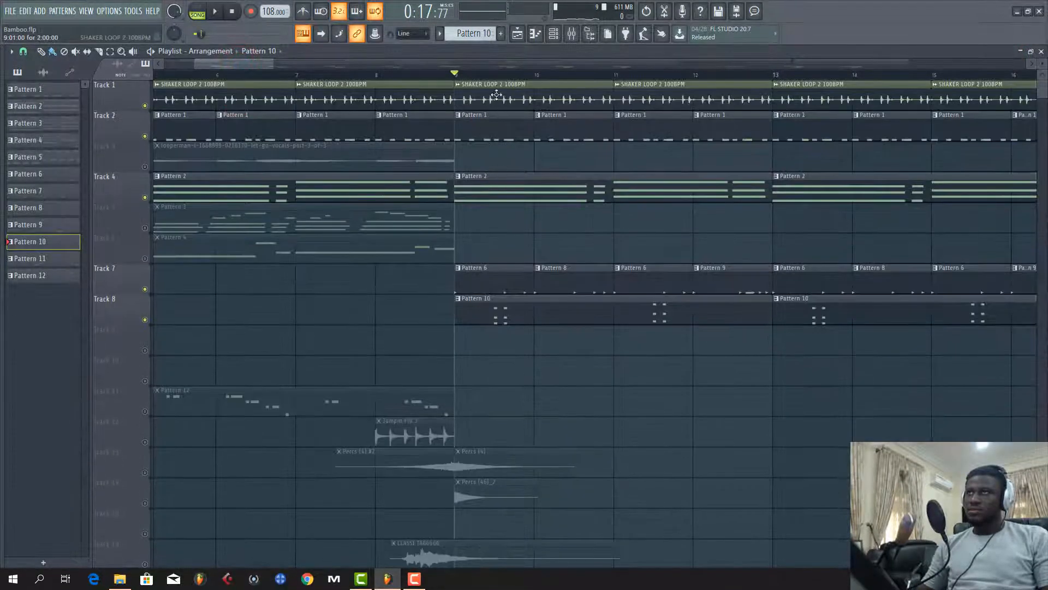
scroll(503, 76, "down", 6)
scroll(529, 218, "down", 4)
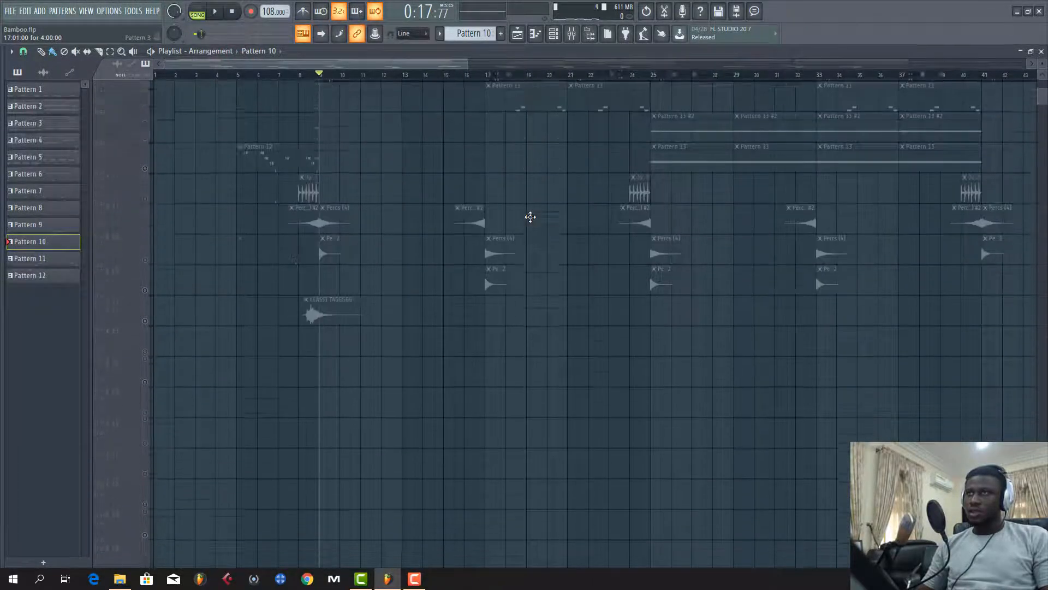
scroll(530, 217, "up", 5)
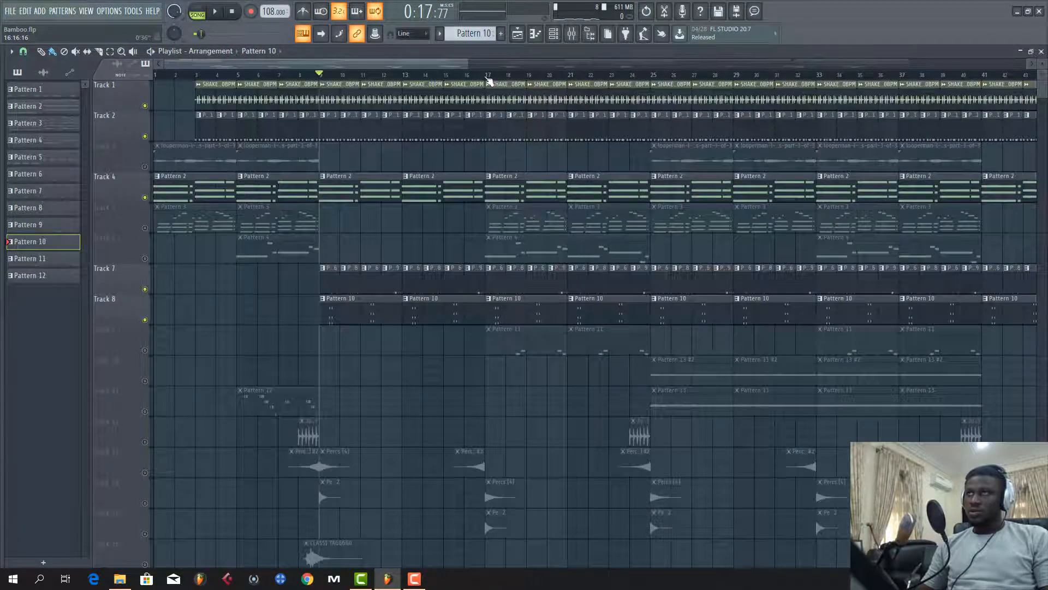
left_click(487, 77)
left_click(146, 227)
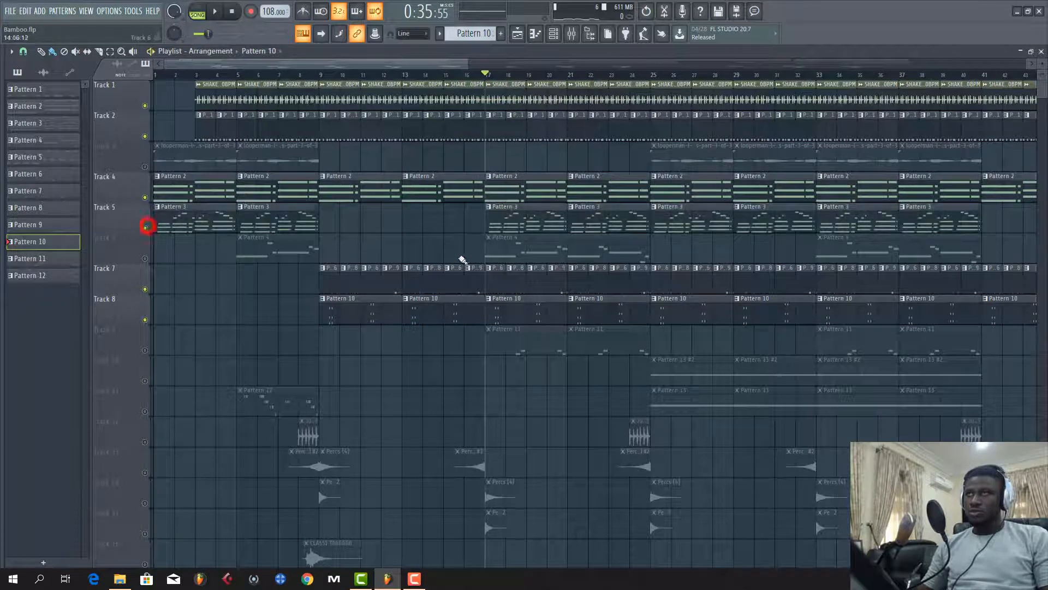
key("space")
double_click(507, 224)
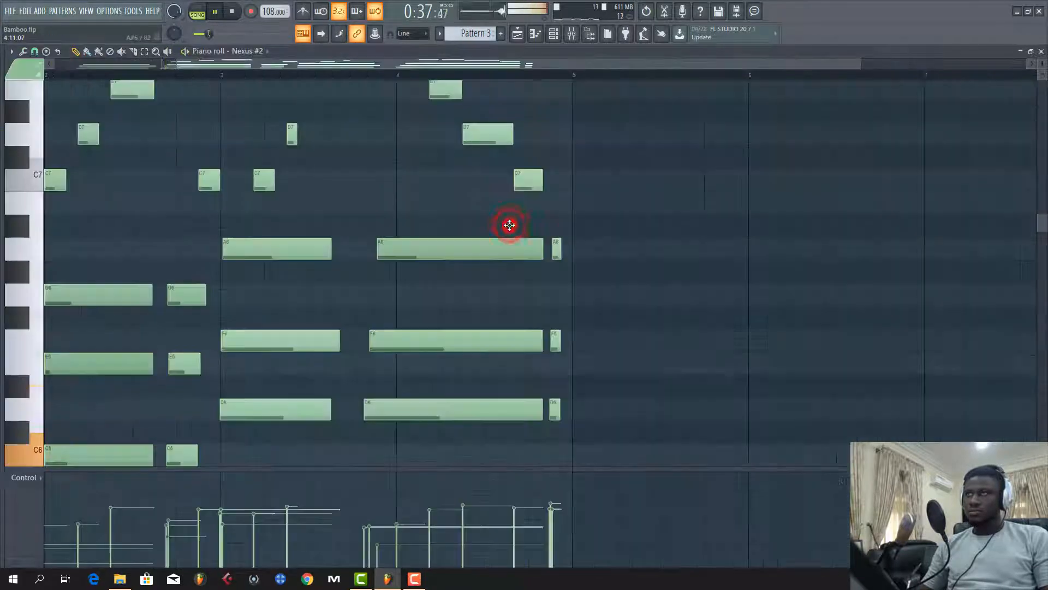
left_click_drag(463, 61, 328, 60)
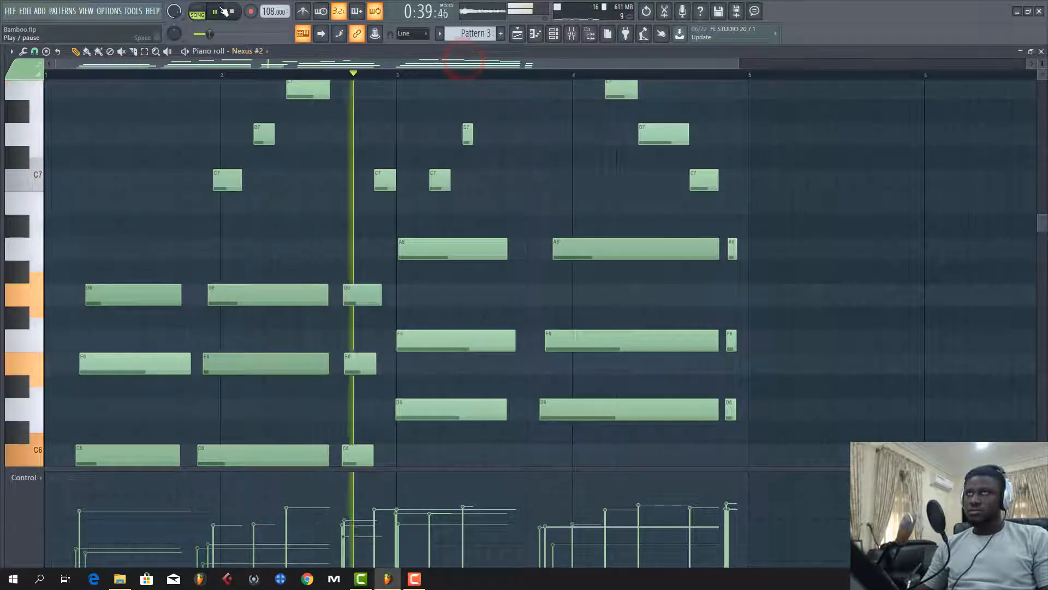
- Play Pattern 3 alone in pattern mode while examining its Nexus #2 chords and melody notes, and return to the playlist
key("space")
left_click(197, 11)
key("space")
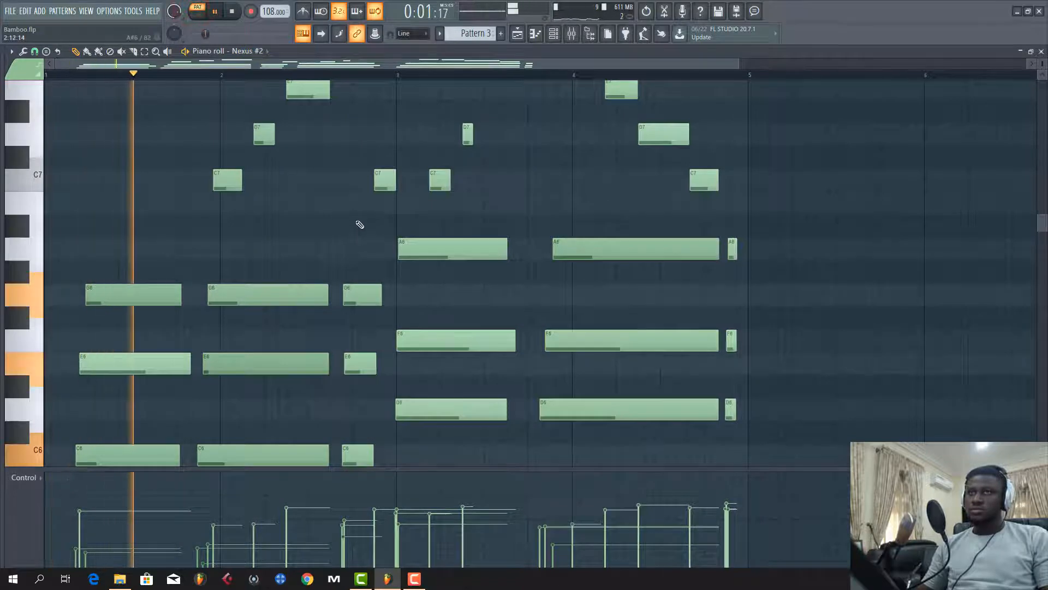
scroll(362, 226, "down", 2)
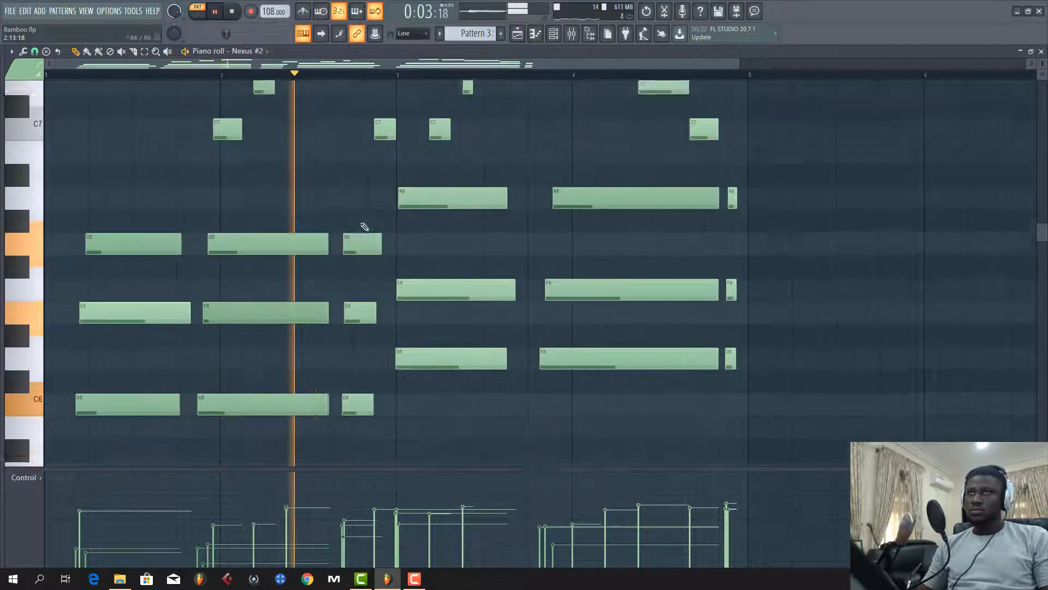
scroll(365, 226, "up", 5)
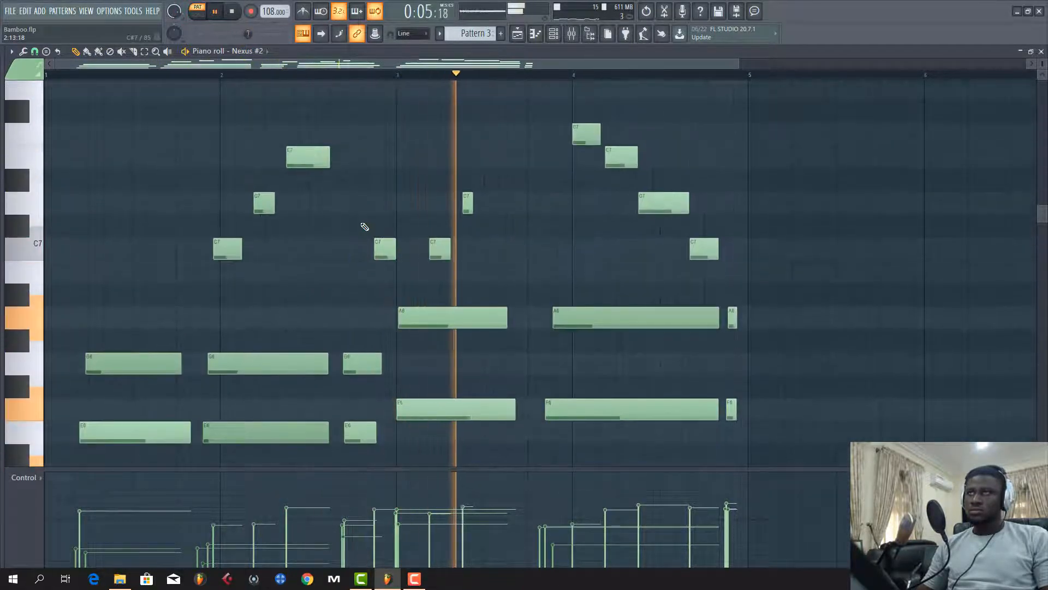
scroll(364, 226, "down", 6)
scroll(481, 258, "up", 8)
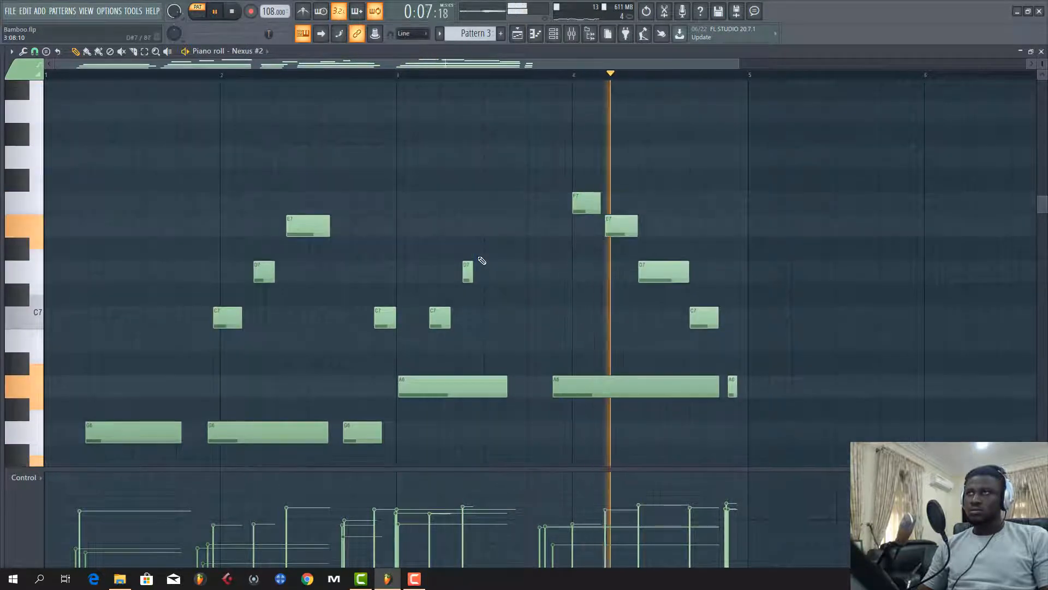
scroll(482, 261, "down", 6)
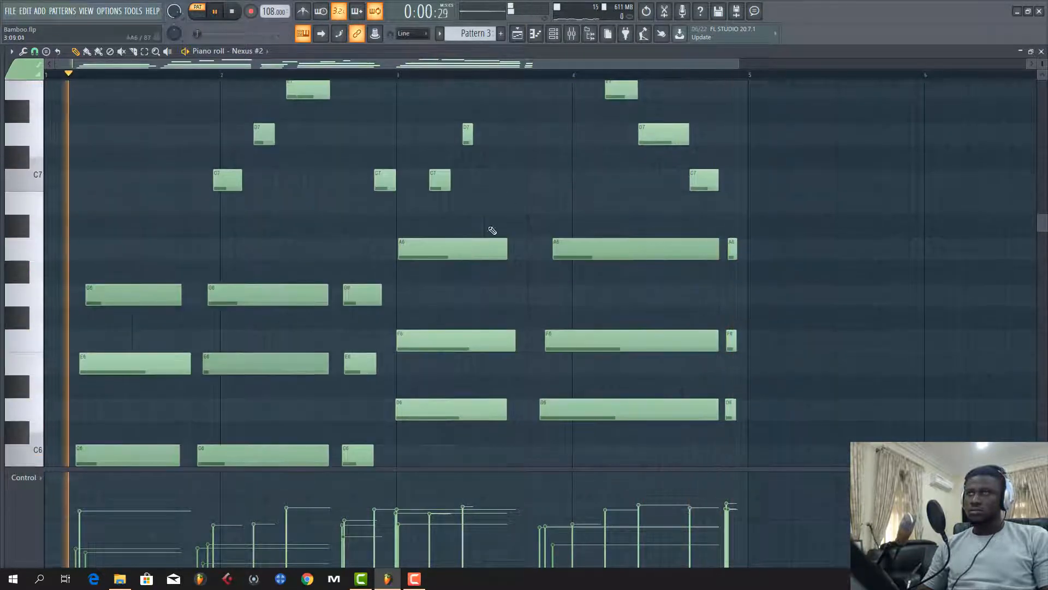
key("space")
left_click(514, 35)
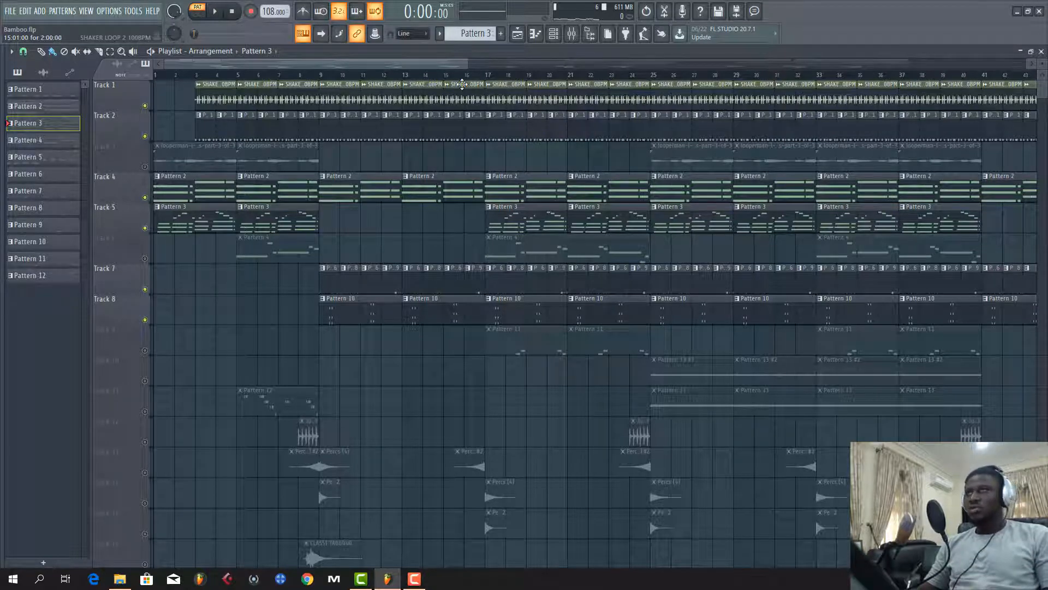
- Unmute Track 6 and examine the Nexus #3 notes of Pattern 4 in the piano roll during song playback
key("space")
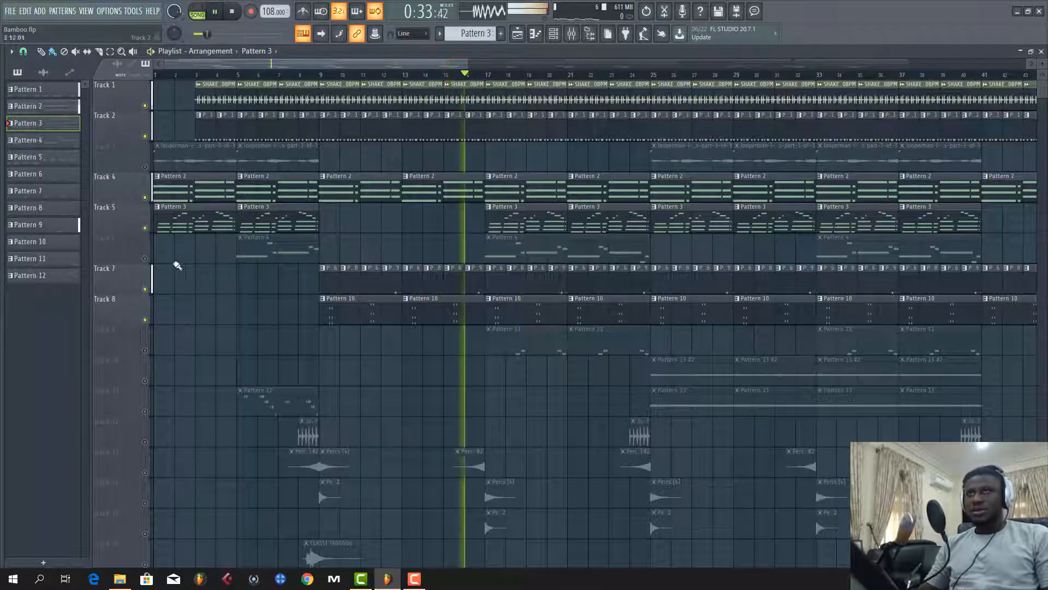
key("space")
left_click(145, 259)
key("space")
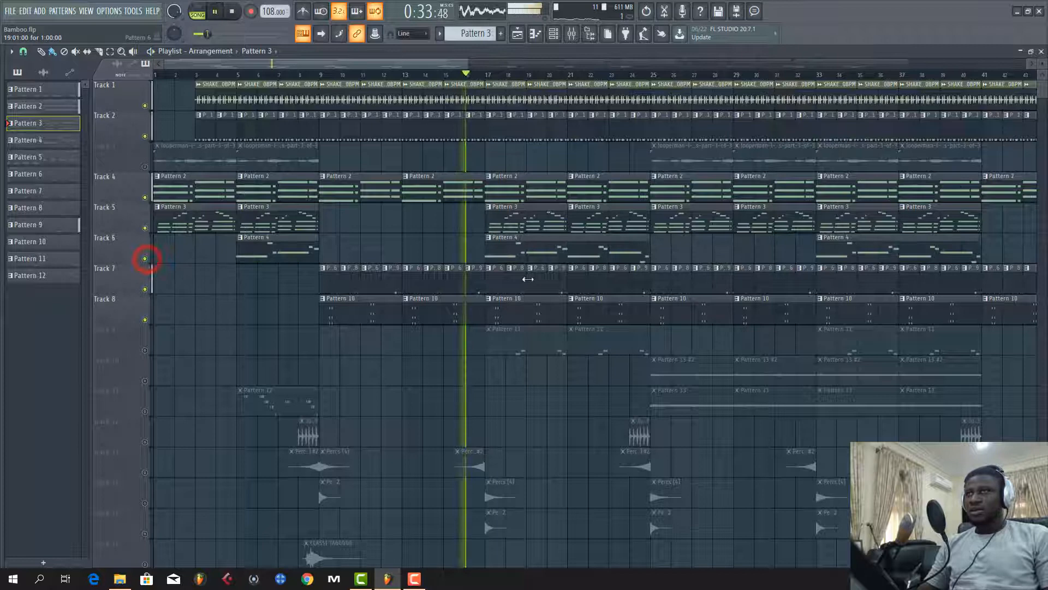
left_click(513, 244)
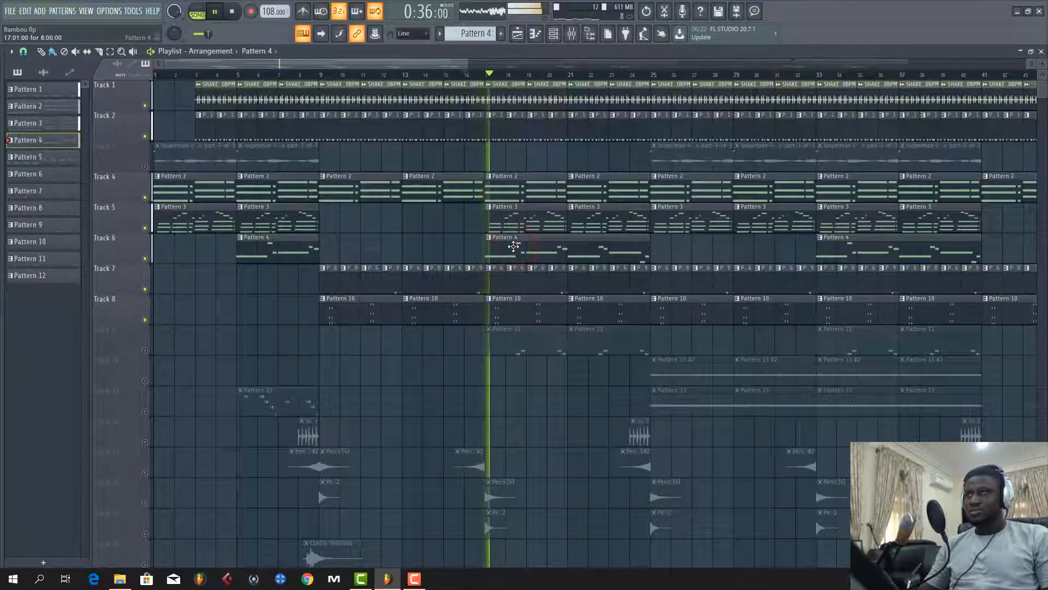
double_click(513, 247)
scroll(414, 84, "down", 4)
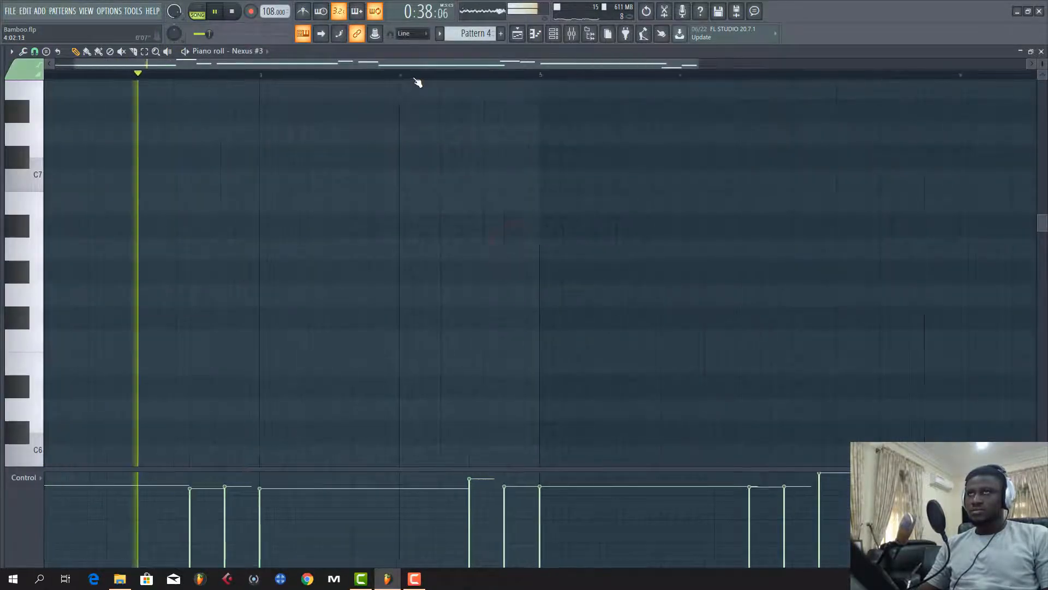
scroll(353, 204, "up", 3)
scroll(353, 204, "down", 5)
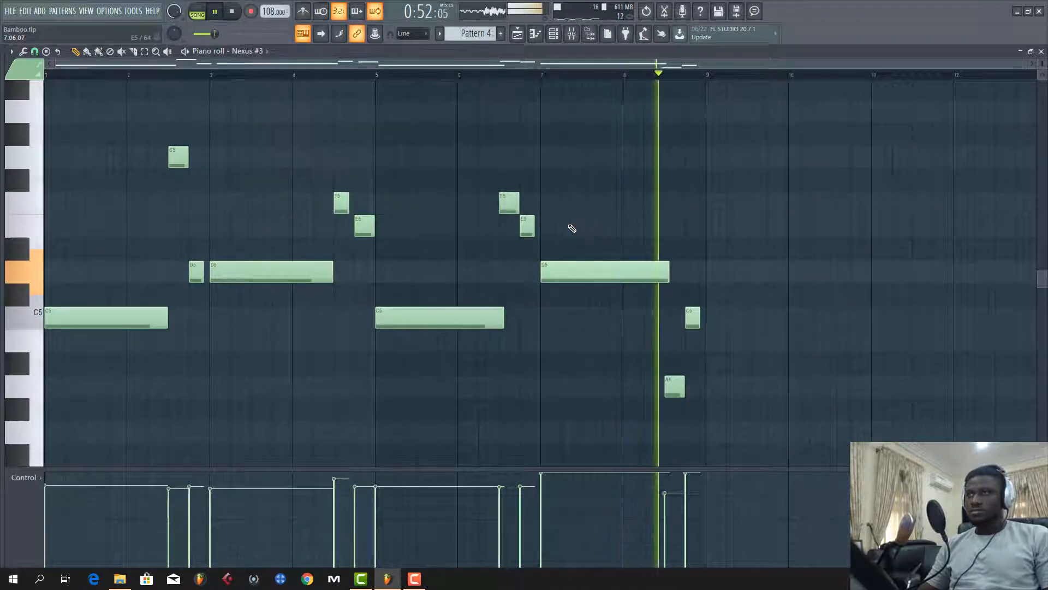
- Play Pattern 4 alone in pattern mode, check the Nexus #3 instrument's preset, and return to the playlist
left_click(231, 11)
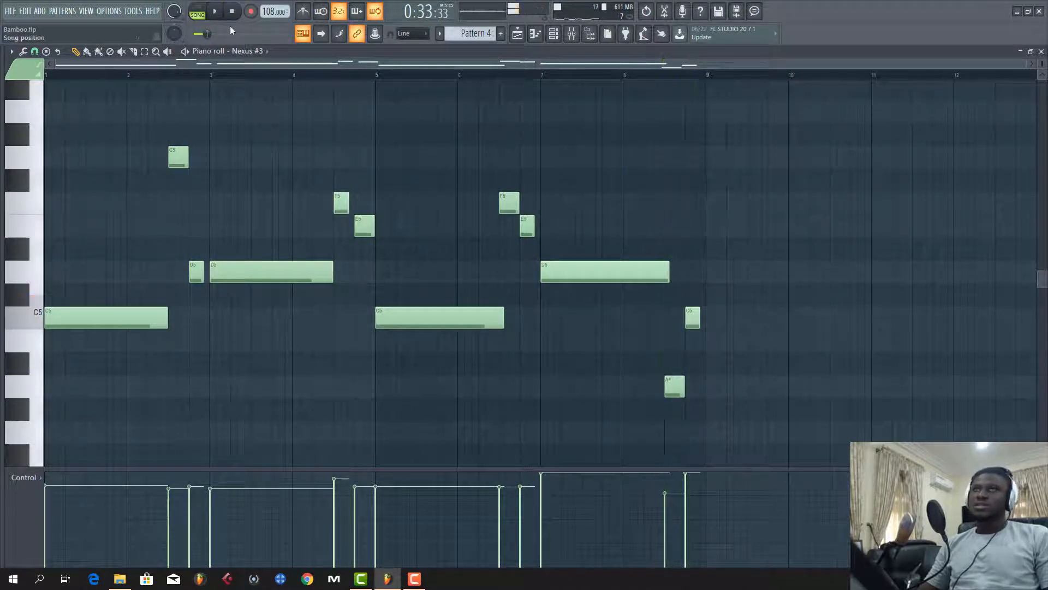
left_click(195, 10)
key("space")
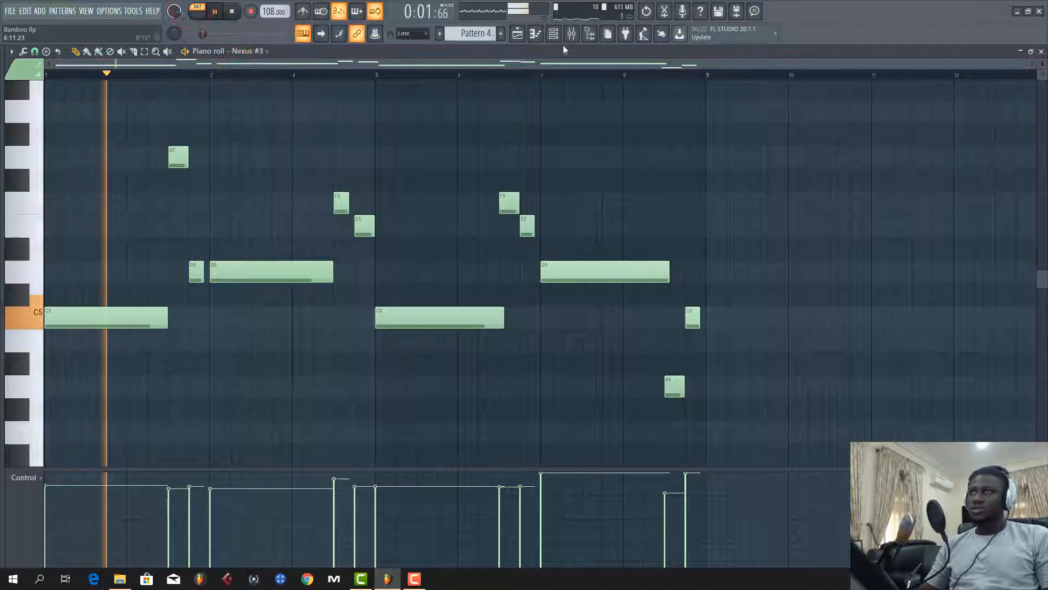
left_click(553, 34)
left_click(323, 315)
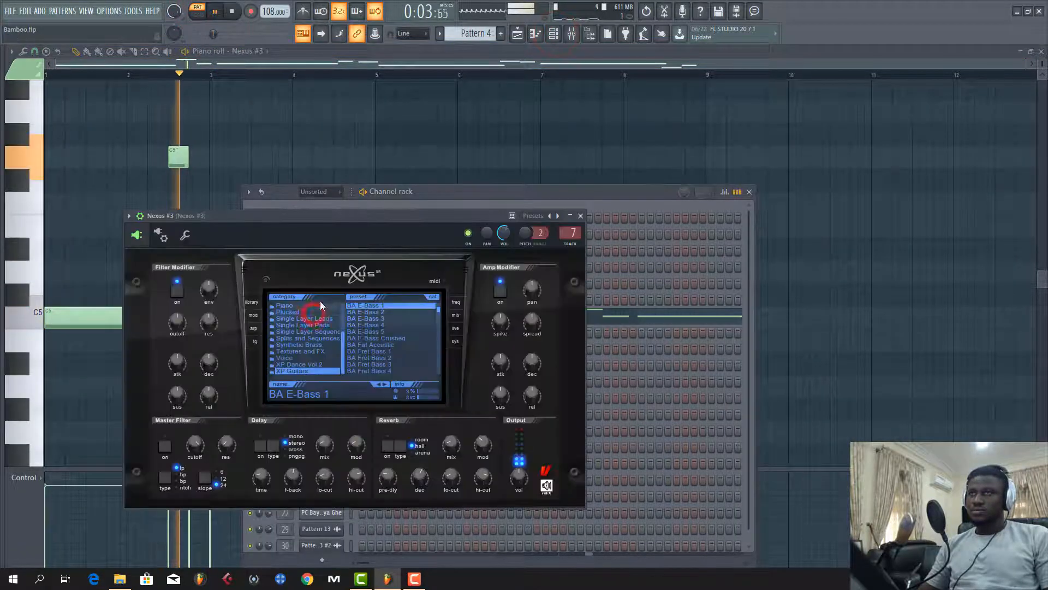
left_click(347, 63)
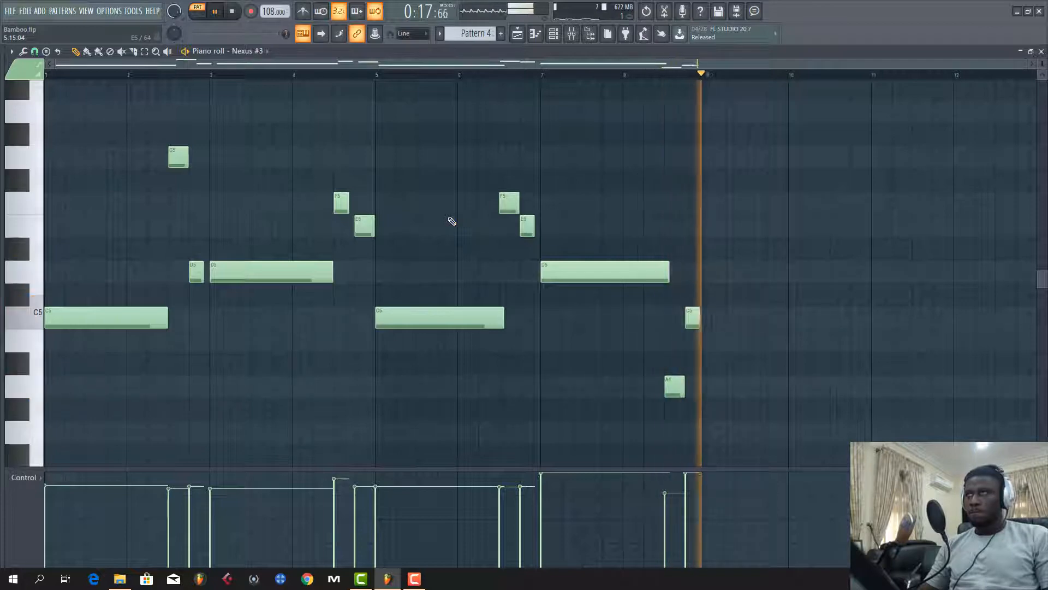
left_click(517, 34)
key("space")
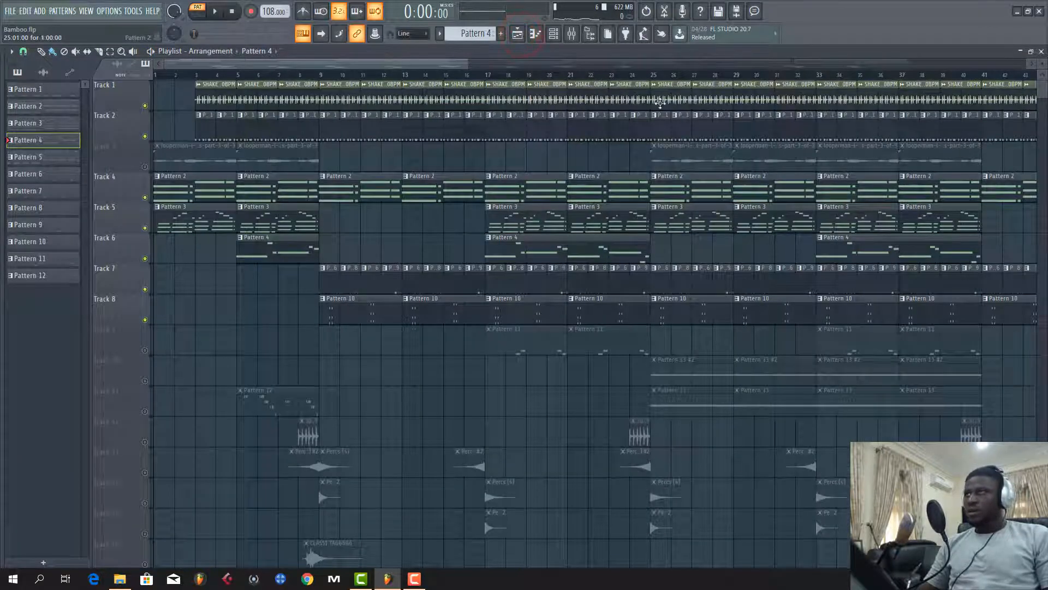
- Unmute Track 9, play the song from bar 17, and examine Pattern 11's Nexus #5 notes in the piano roll
left_click_drag(458, 63, 476, 92)
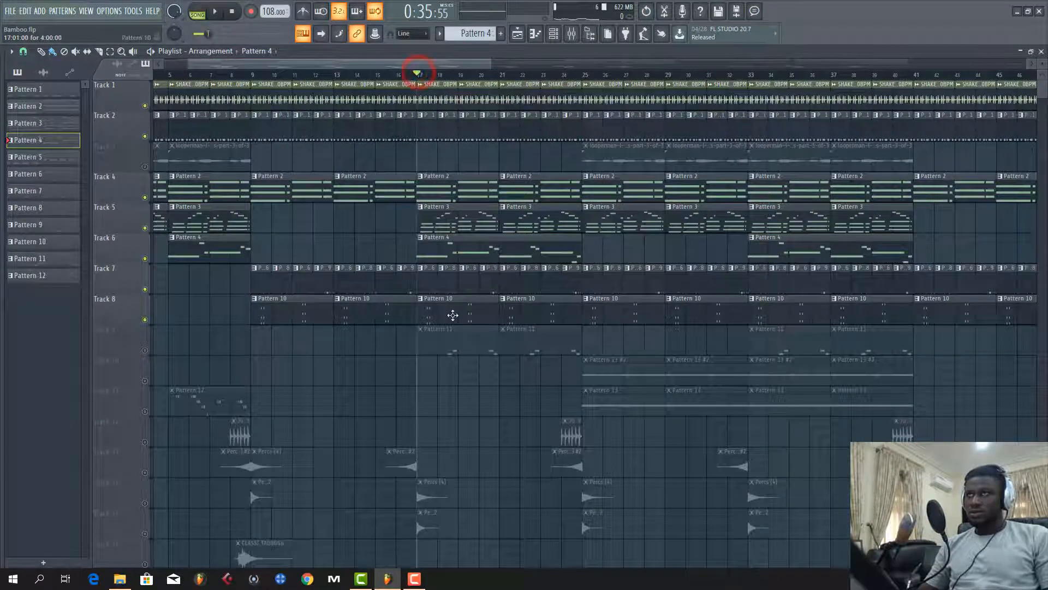
key("space")
left_click(144, 350)
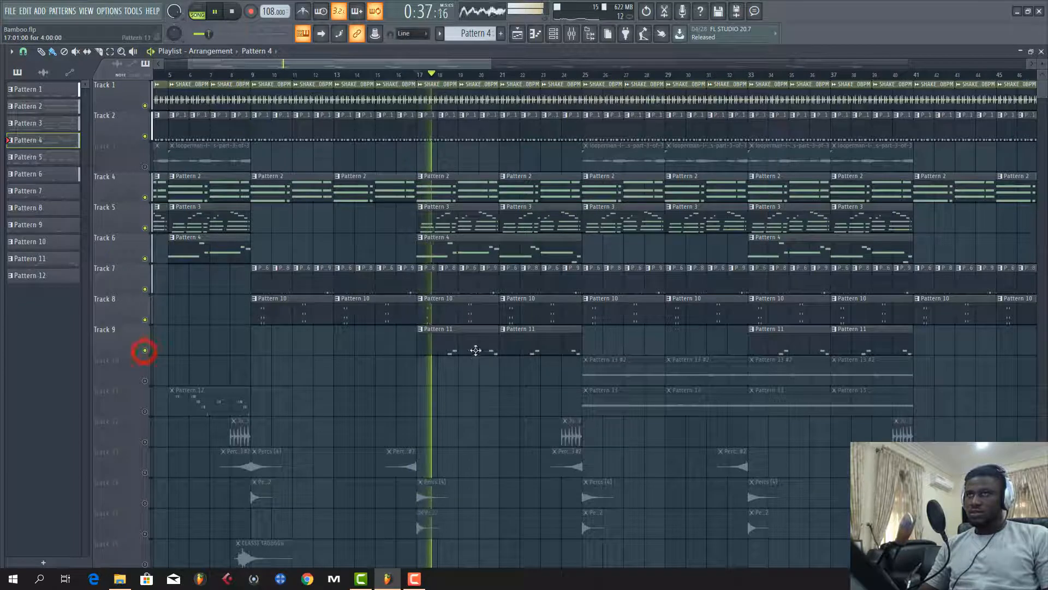
double_click(468, 345)
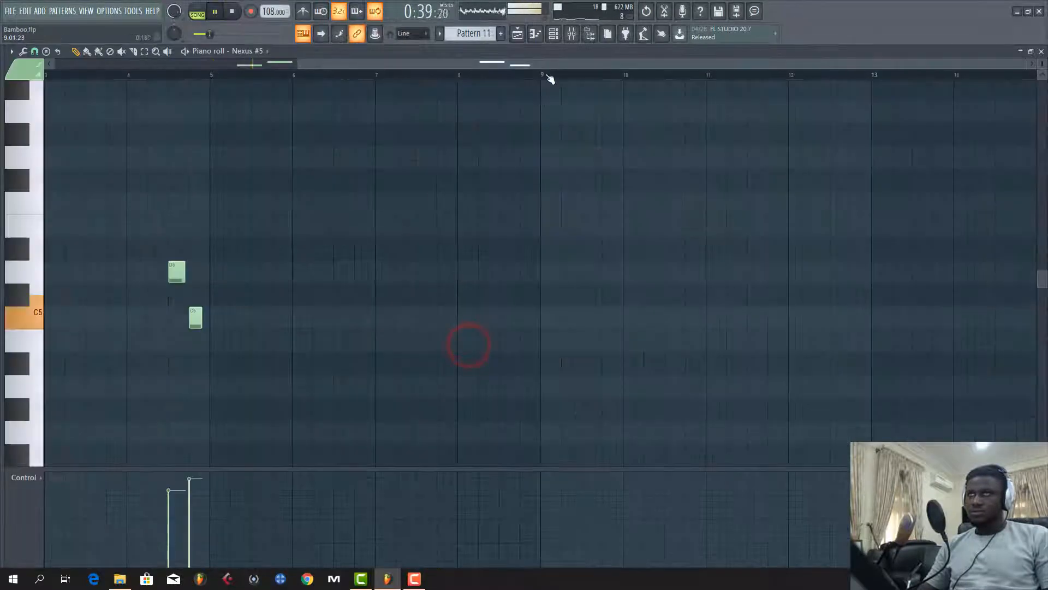
left_click_drag(519, 64, 111, 155)
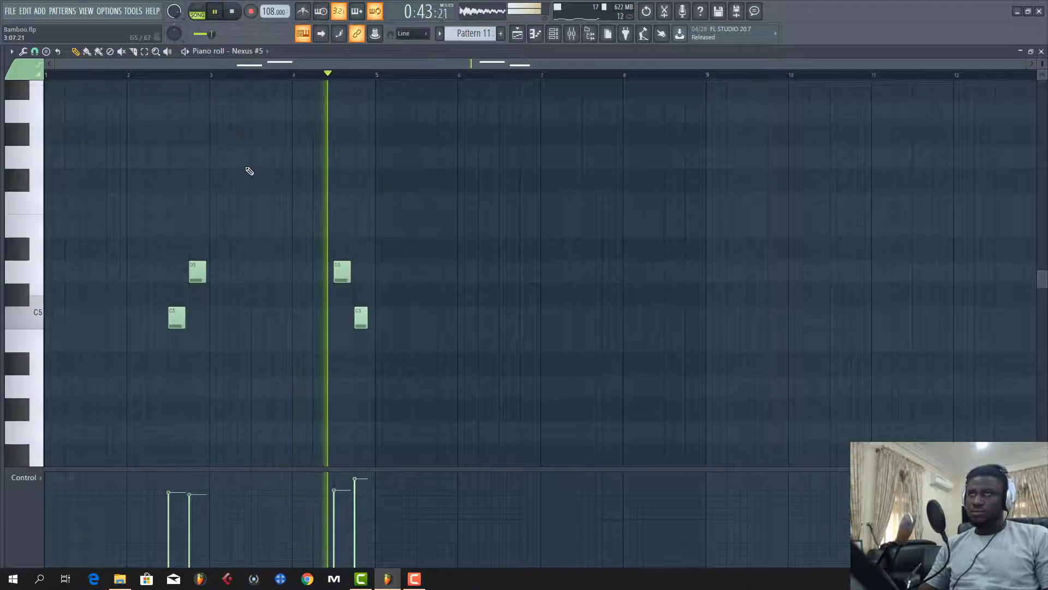
- Play Pattern 11 alone in pattern mode and open the Nexus #5 instrument, moving the windows clear of the notes
key("space")
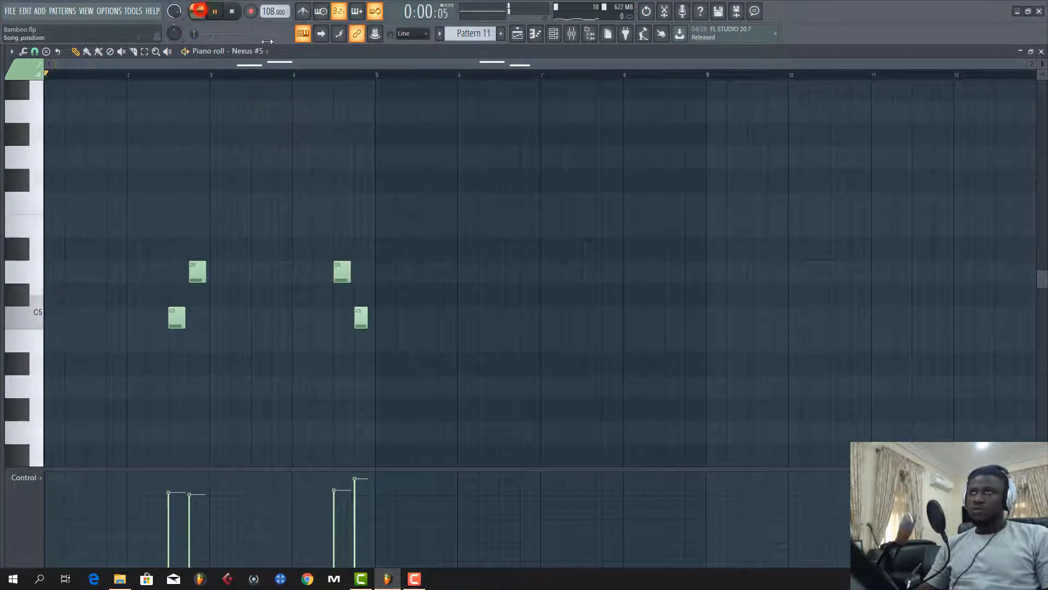
left_click(553, 34)
left_click(327, 264)
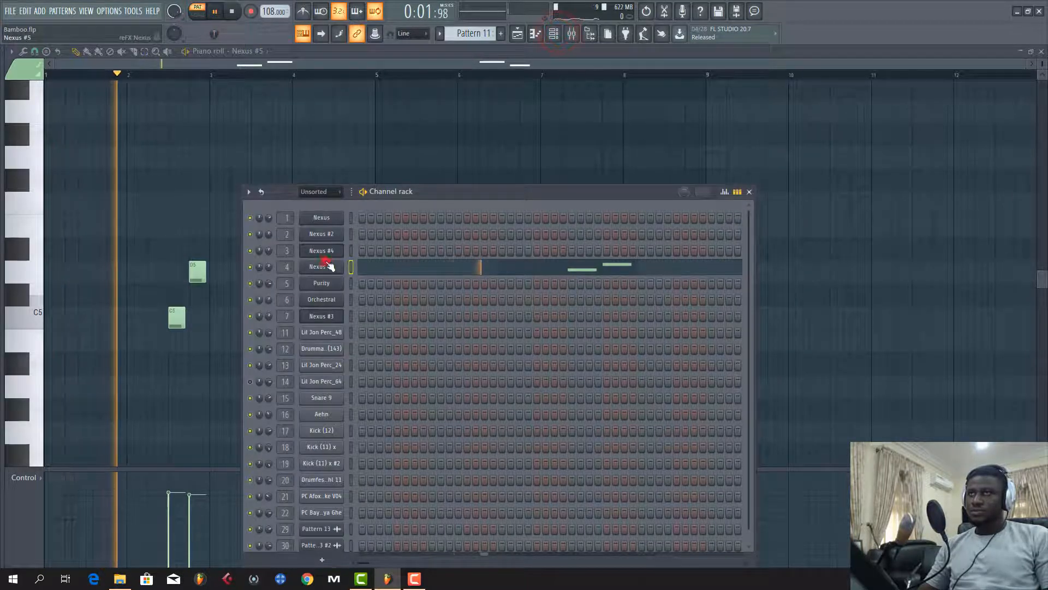
left_click_drag(340, 229, 536, 238)
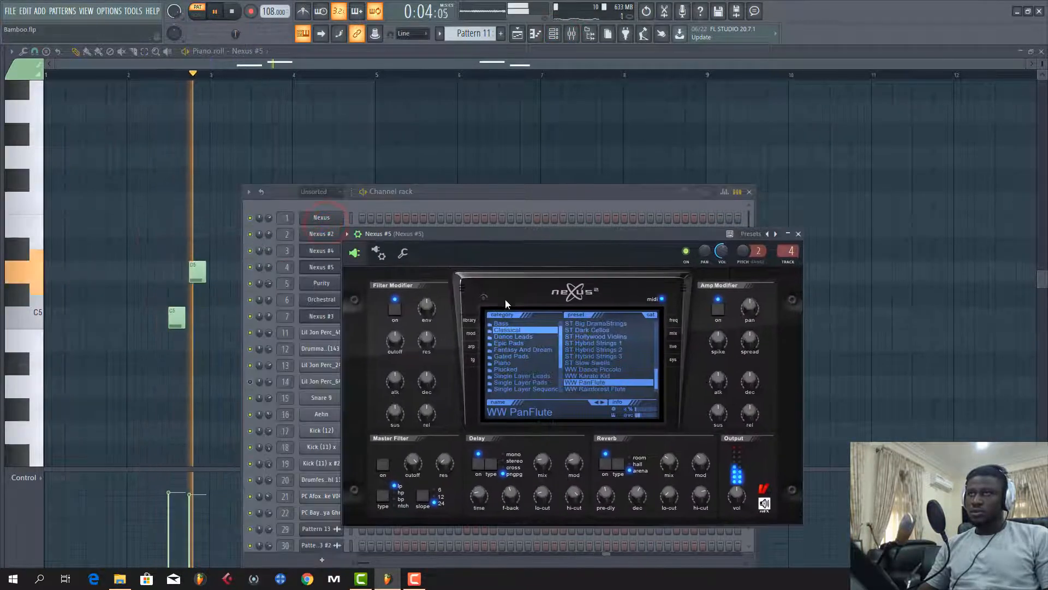
left_click_drag(622, 194, 887, 223)
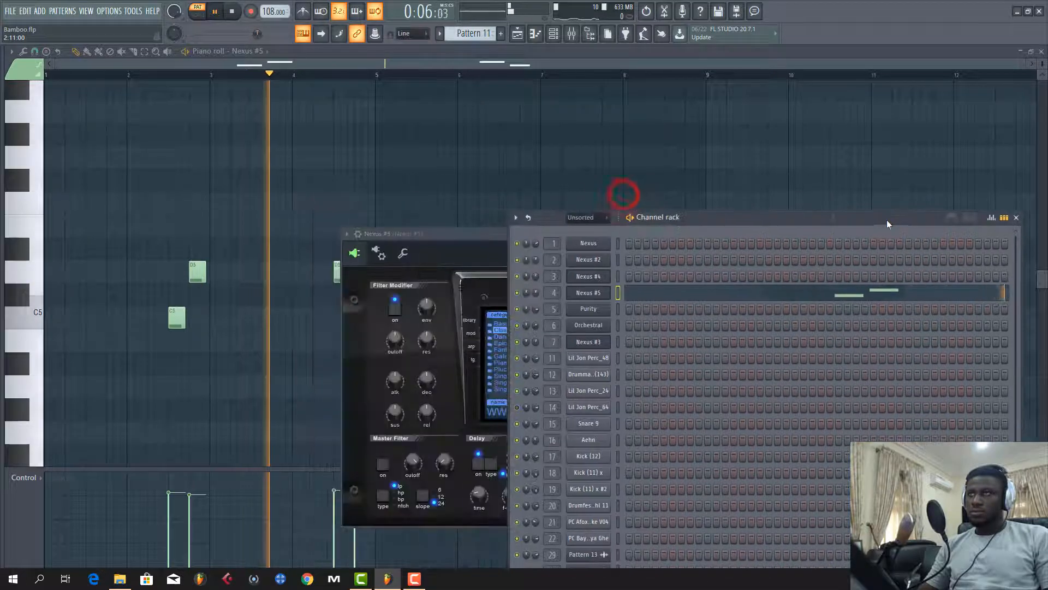
left_click_drag(487, 234, 619, 244)
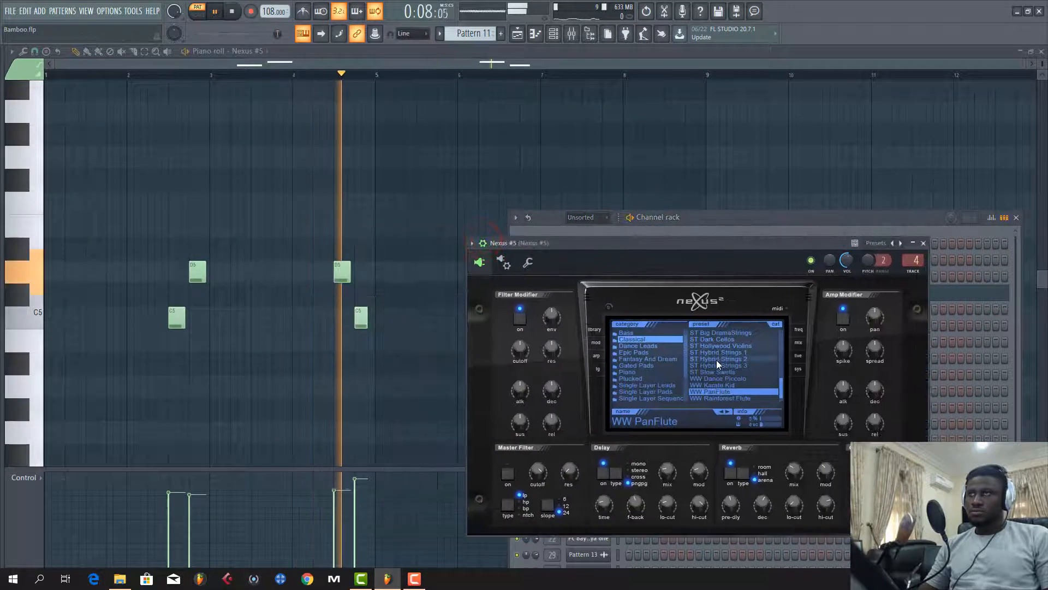
key("space")
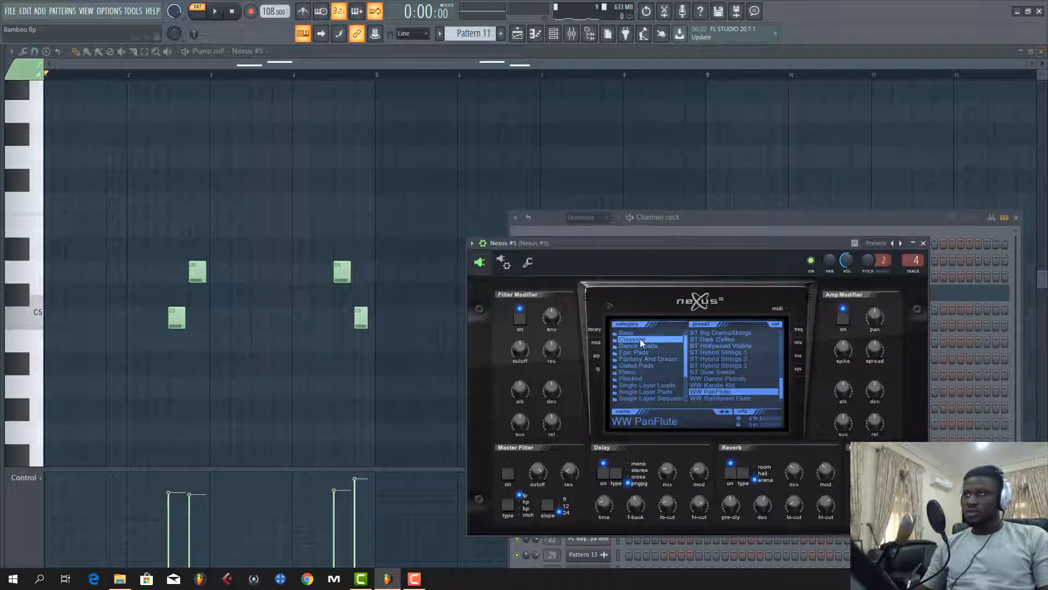
- Browse the preset categories of Nexus #5 and close the piano roll
scroll(640, 342, "down", 4)
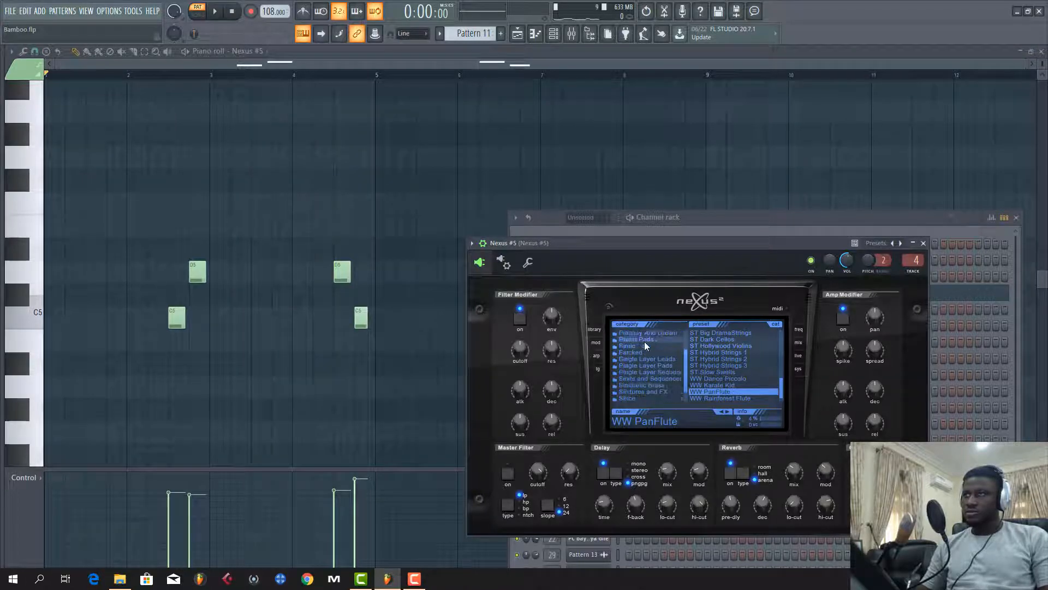
scroll(644, 344, "up", 5)
scroll(702, 362, "up", 8)
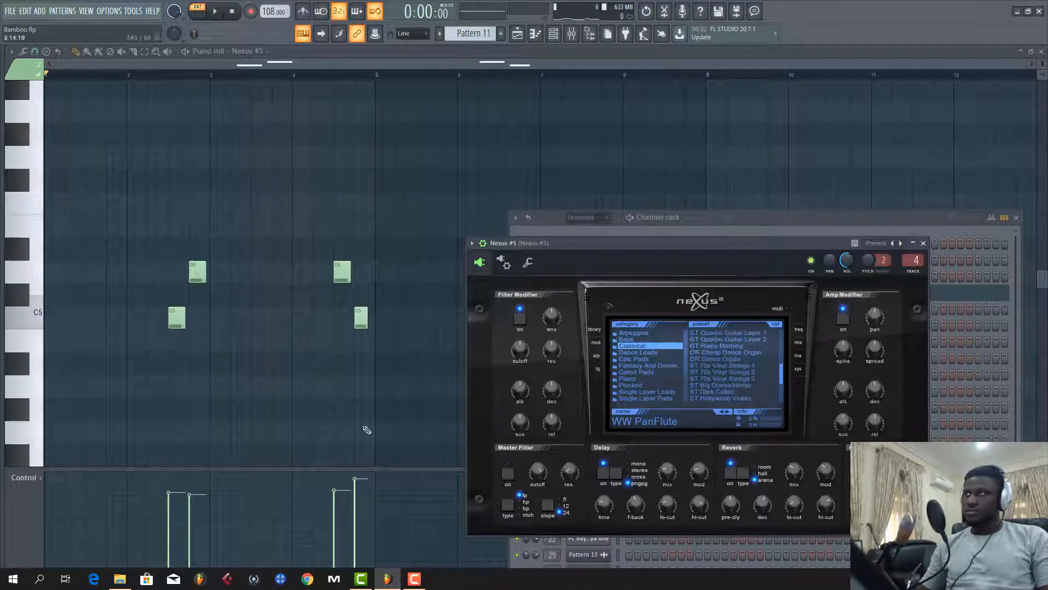
left_click(1041, 51)
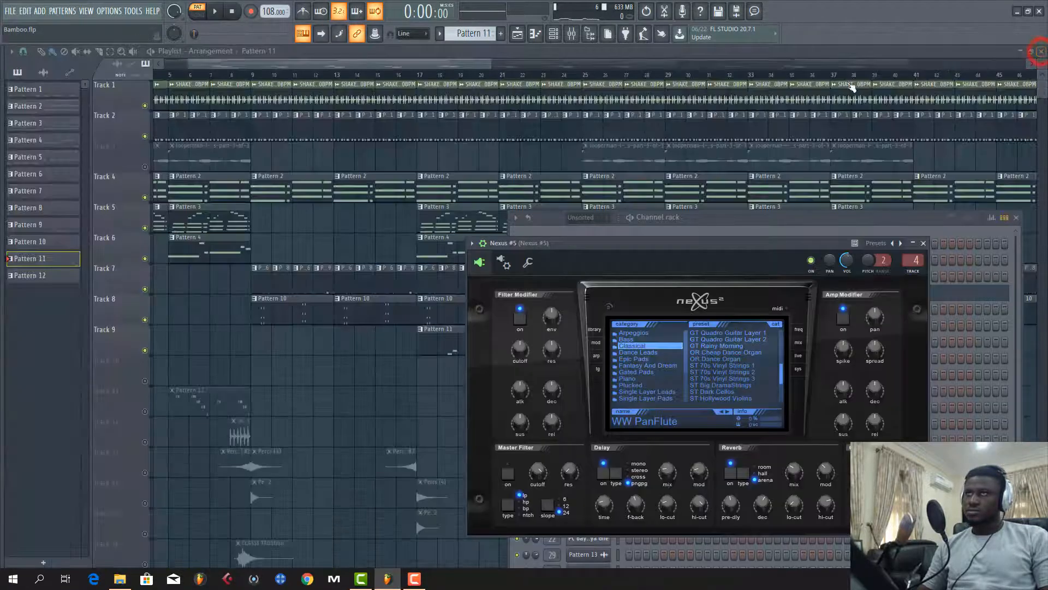
- Return to the playlist in song mode, unmute Track 3 with its vocal loops, and play the song from bar 25
left_click(371, 64)
scroll(374, 71, "down", 3)
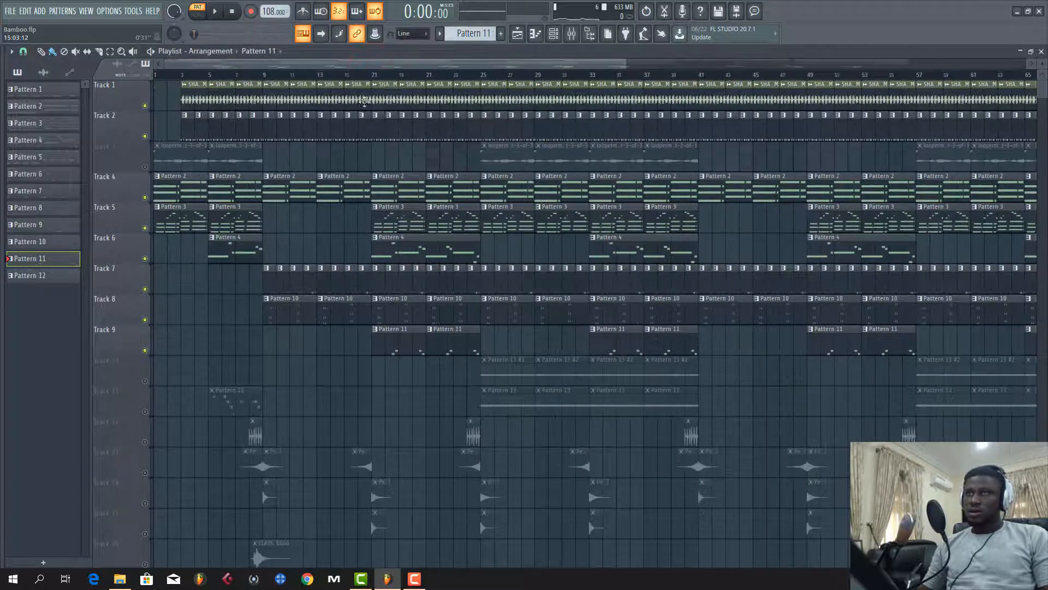
scroll(312, 202, "down", 5)
scroll(314, 201, "up", 5)
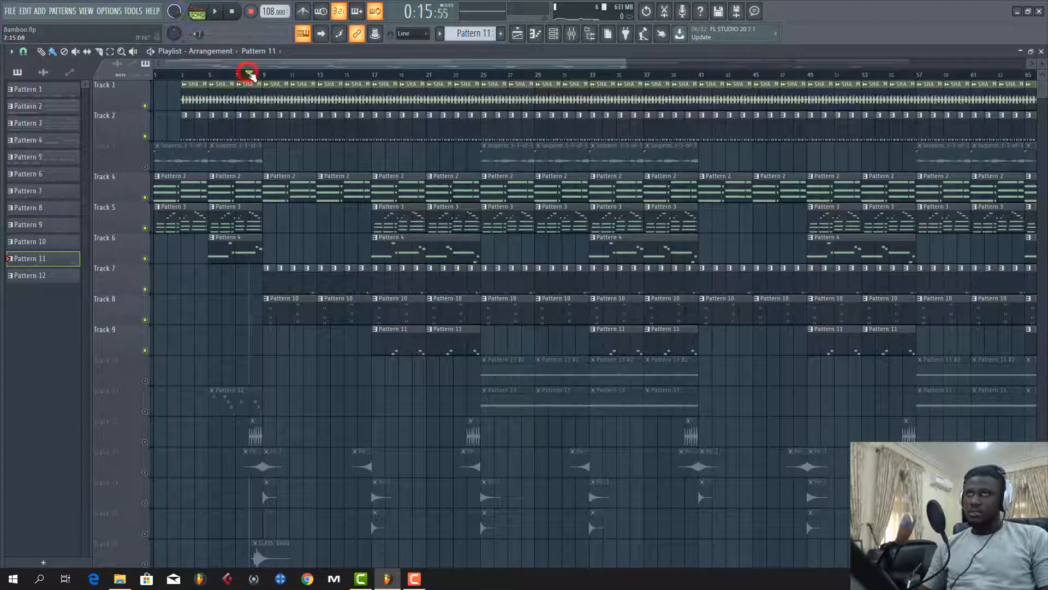
scroll(328, 189, "down", 3)
scroll(328, 188, "up", 3)
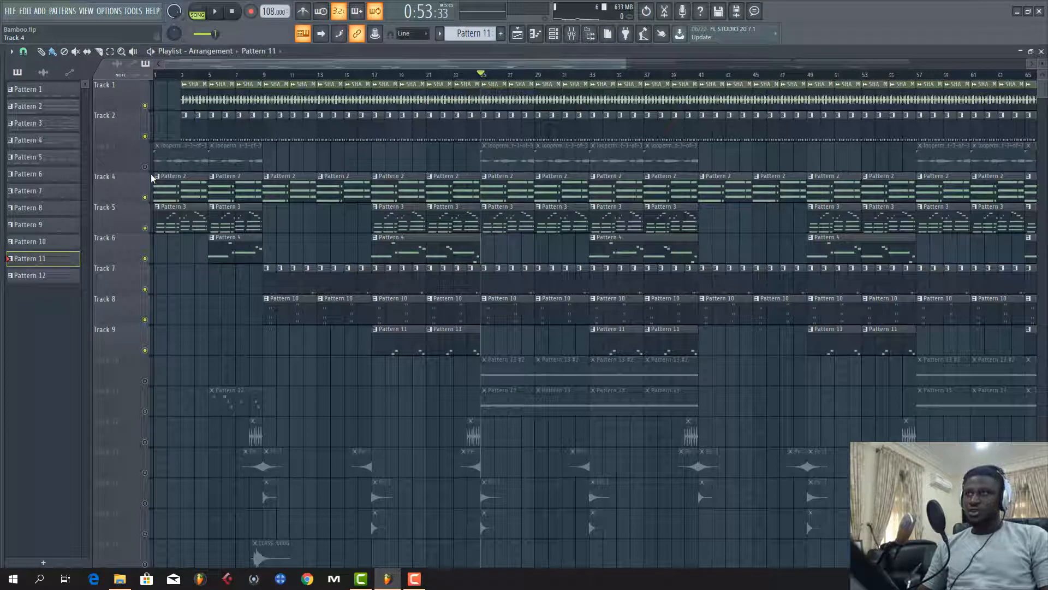
left_click(145, 166)
key("space")
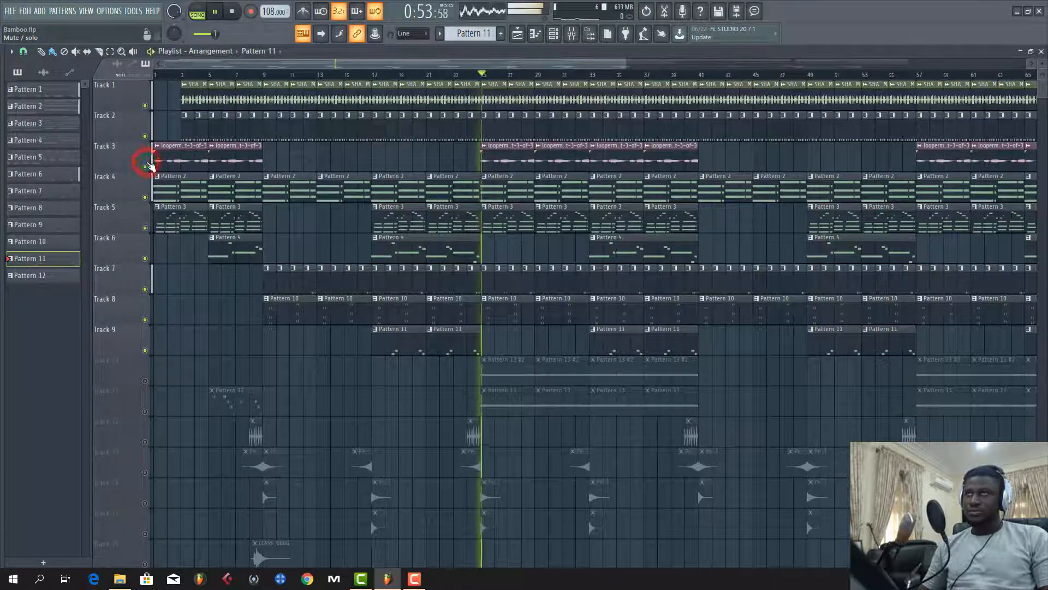
- Inspect the sample settings and waveform of Track 3's let-go-vocals-part-3-of-3 clip at bar 25, stopping playback, and return to the playlist
double_click(486, 161)
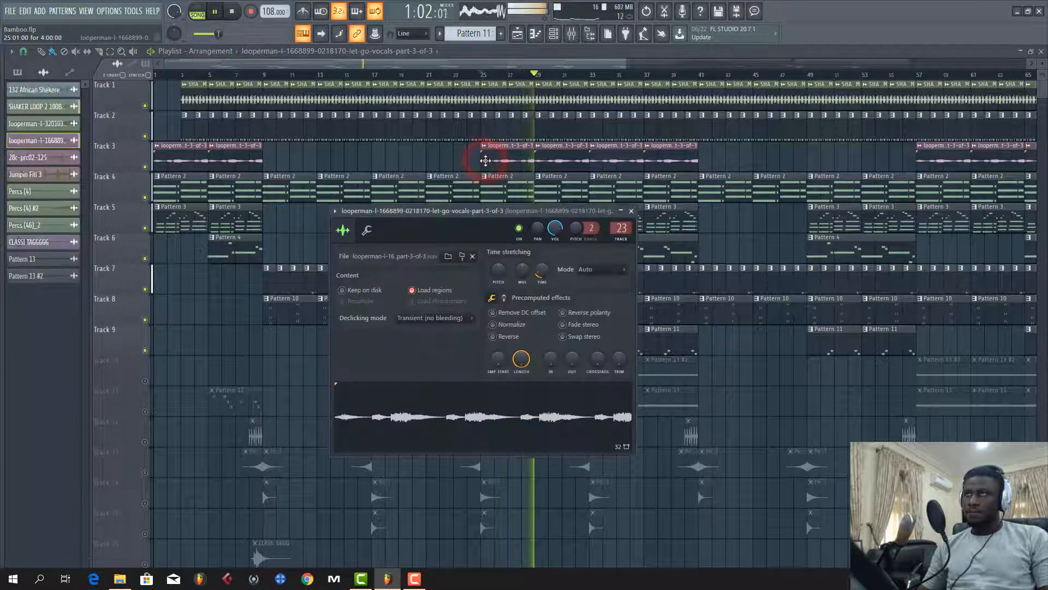
left_click(485, 161)
key("space")
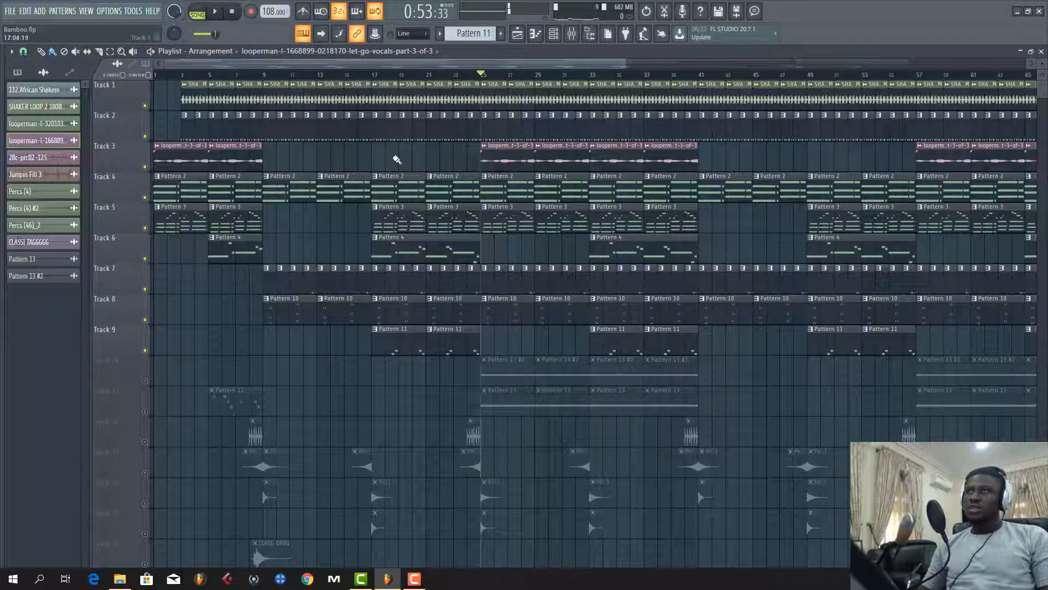
double_click(512, 152)
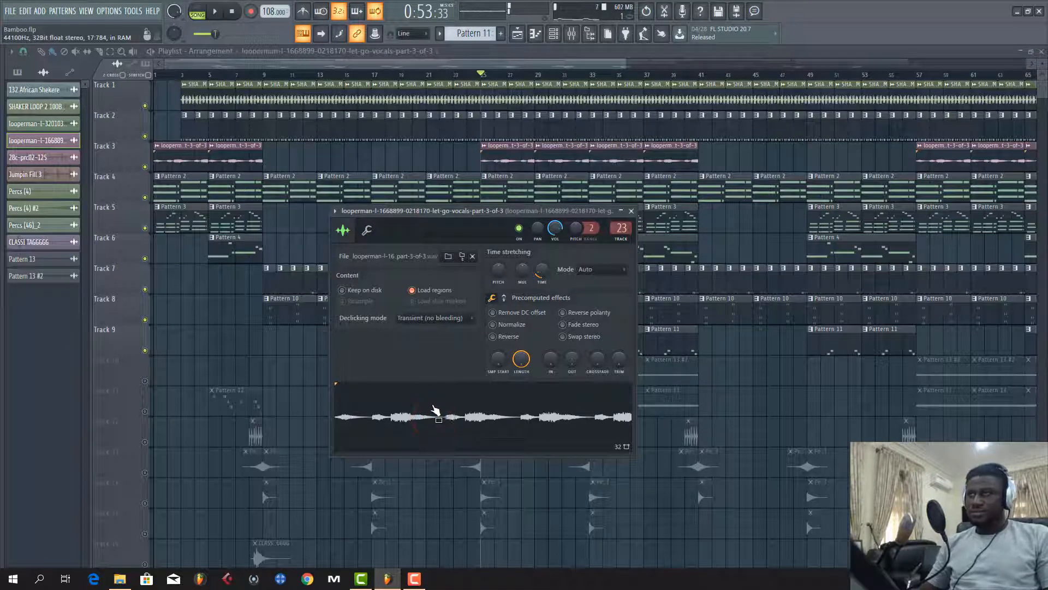
left_click(535, 61)
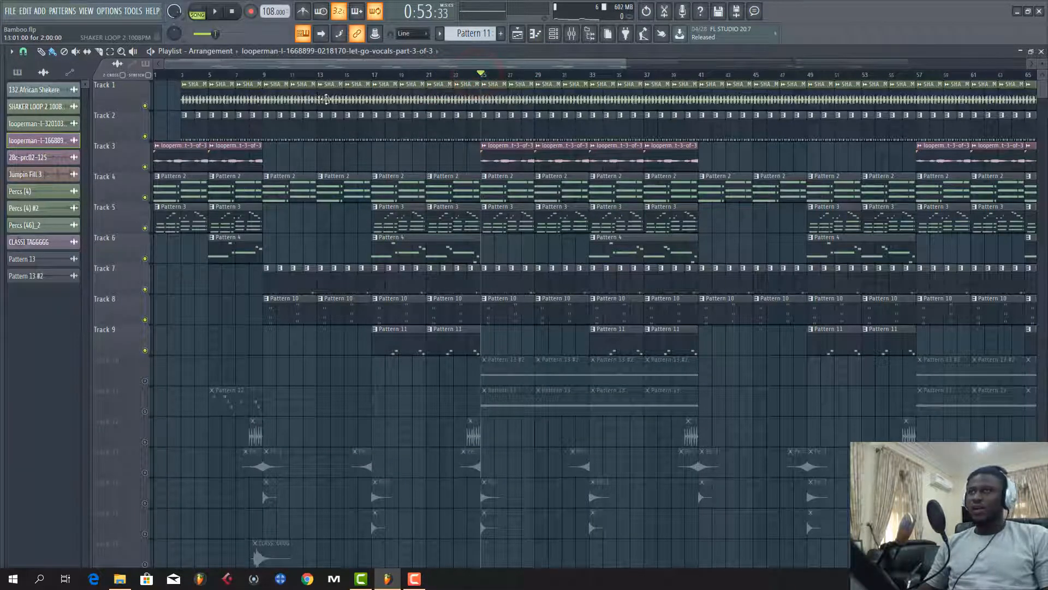
- Play the song from bar 25, muting and unmuting Track 3 to compare the beat with and without the vocals
key("space")
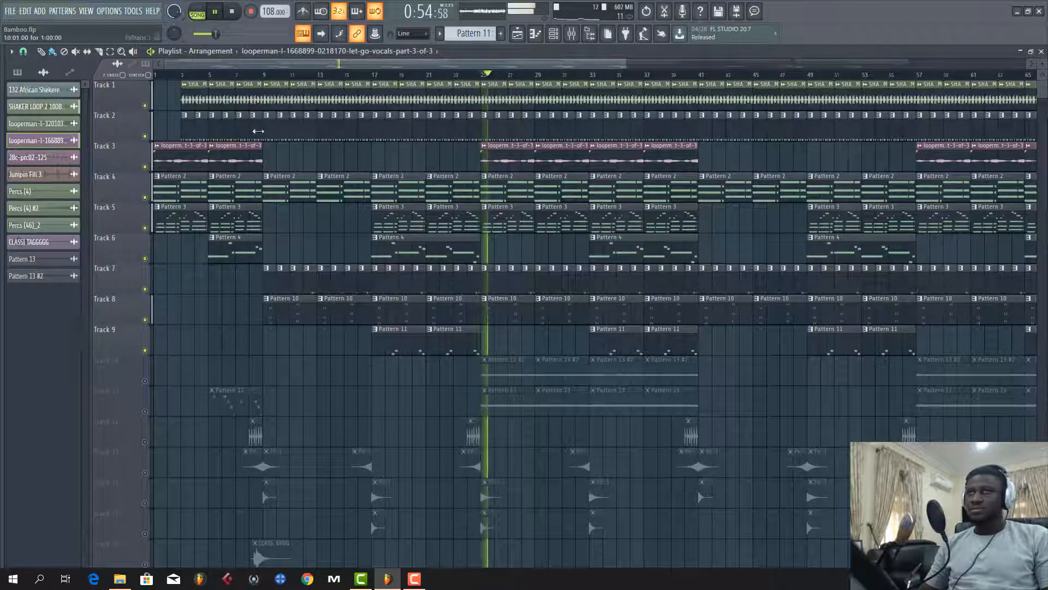
left_click(145, 166)
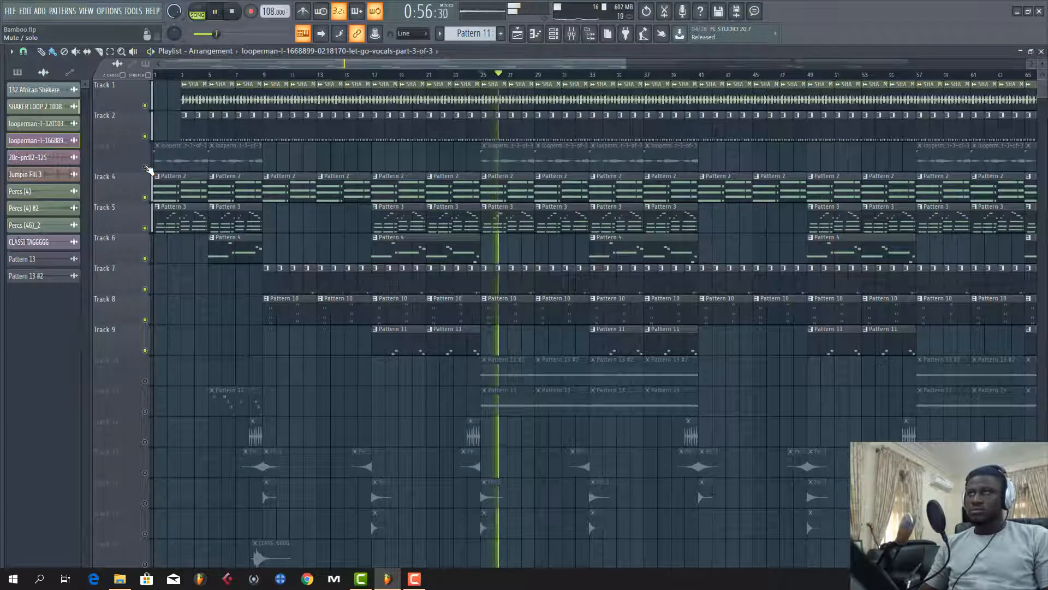
left_click(145, 167)
key("space")
key("space")
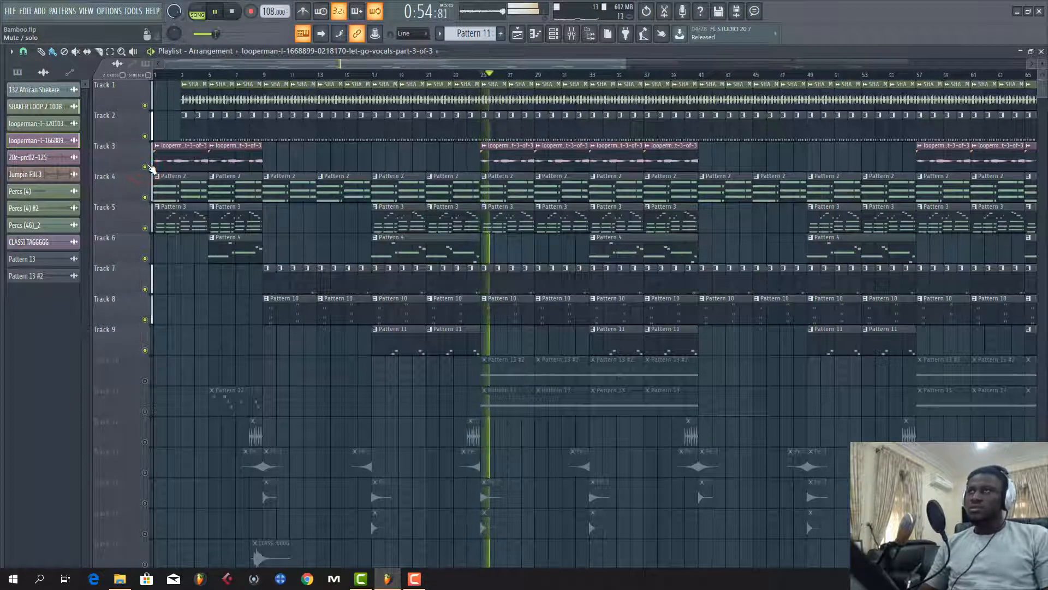
key("space")
- Unmute Track 10 and check the sample settings of the Pattern 13 #2 and Pattern 13 clips at bar 25
scroll(484, 240, "down", 2)
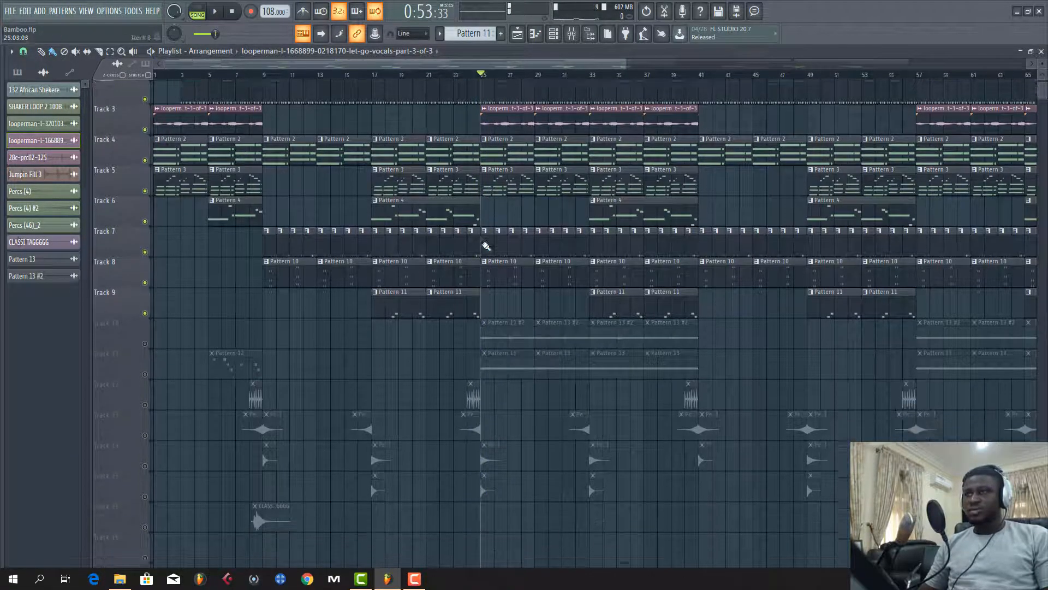
left_click(144, 320)
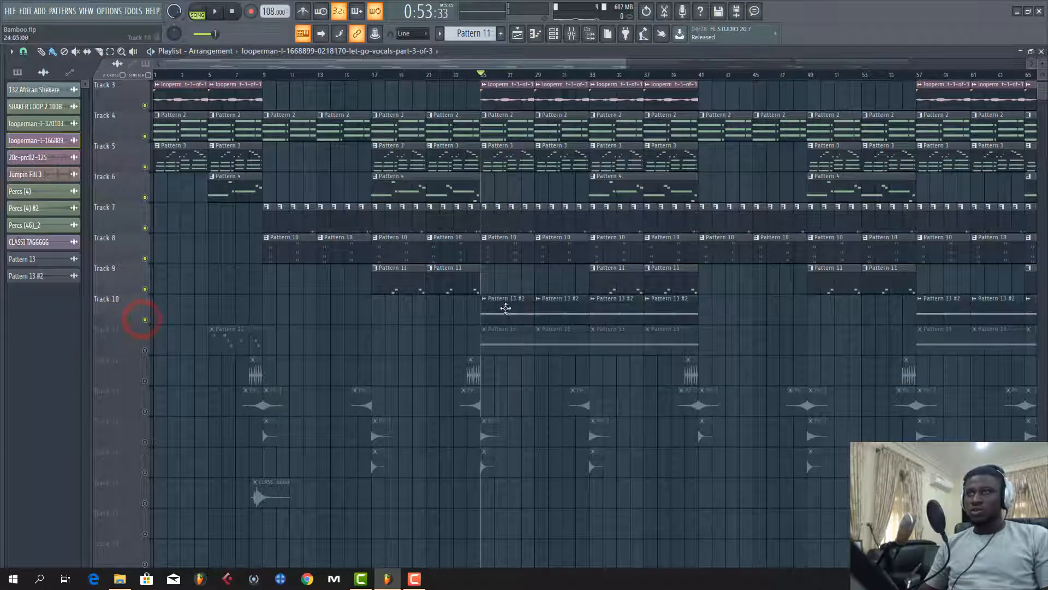
double_click(521, 304)
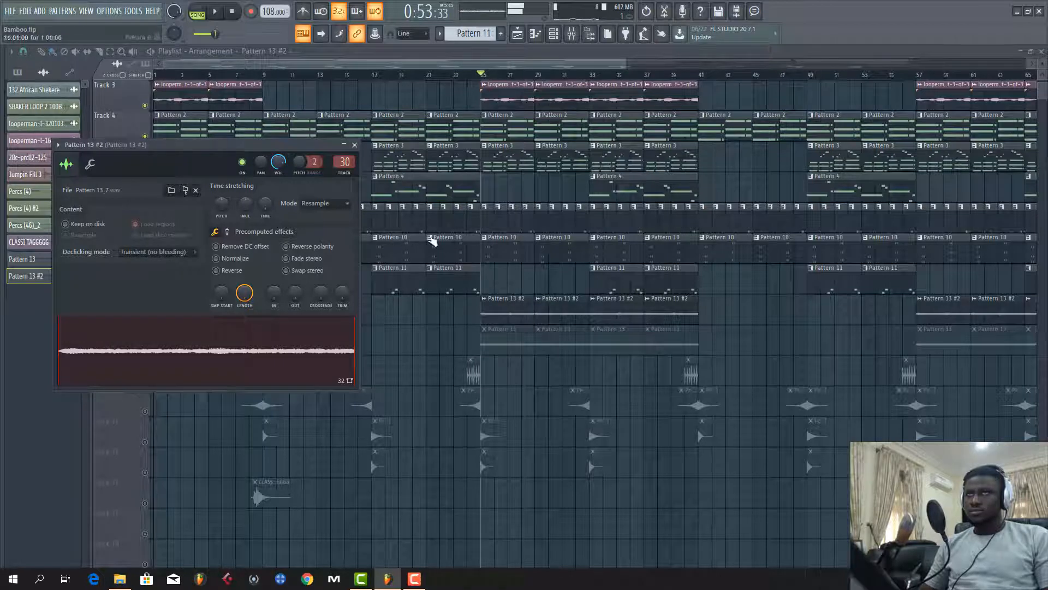
double_click(504, 334)
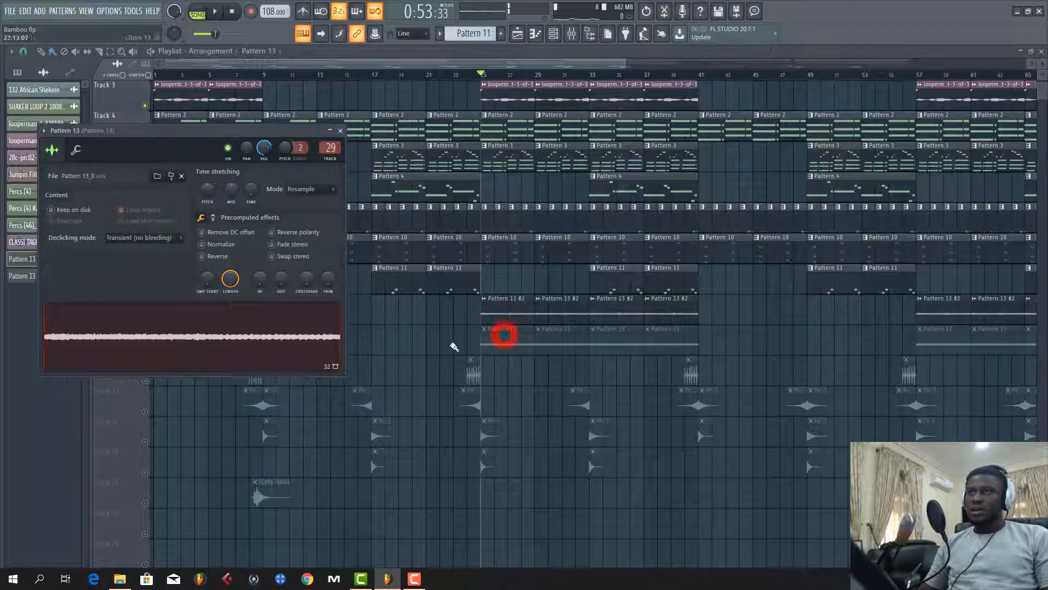
key("Escape")
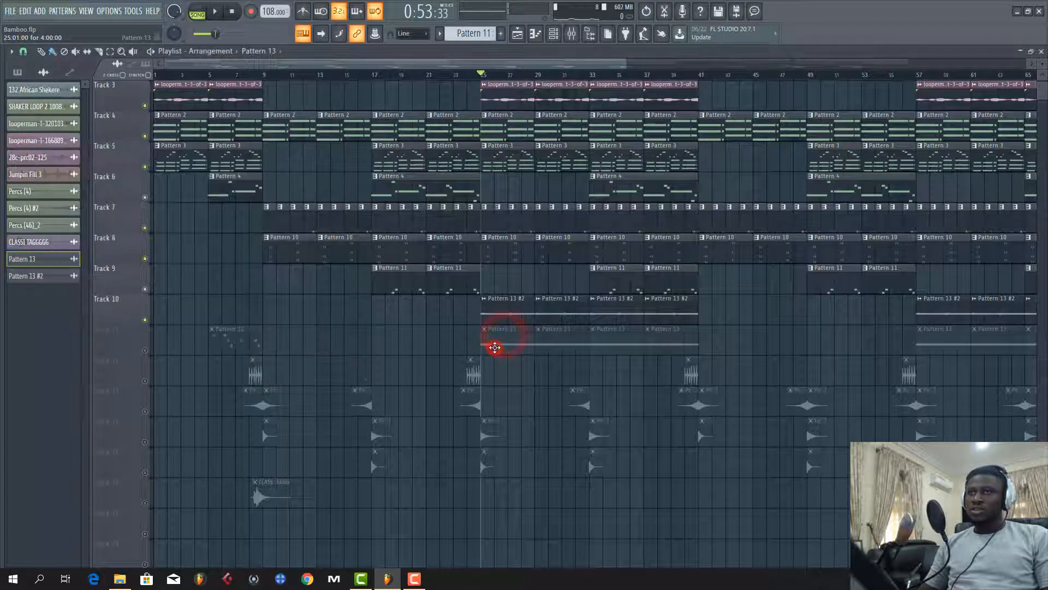
- Unmute Track 11, audition the Pattern 13 clip's waveform in its sample settings, and return to the playlist
left_click(141, 348)
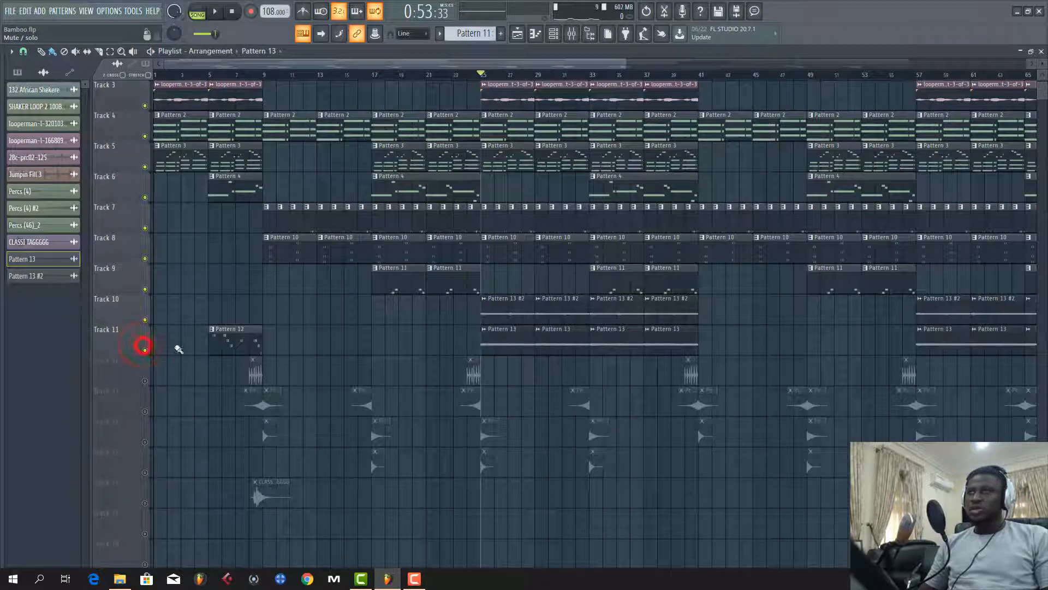
double_click(520, 342)
left_click(256, 337)
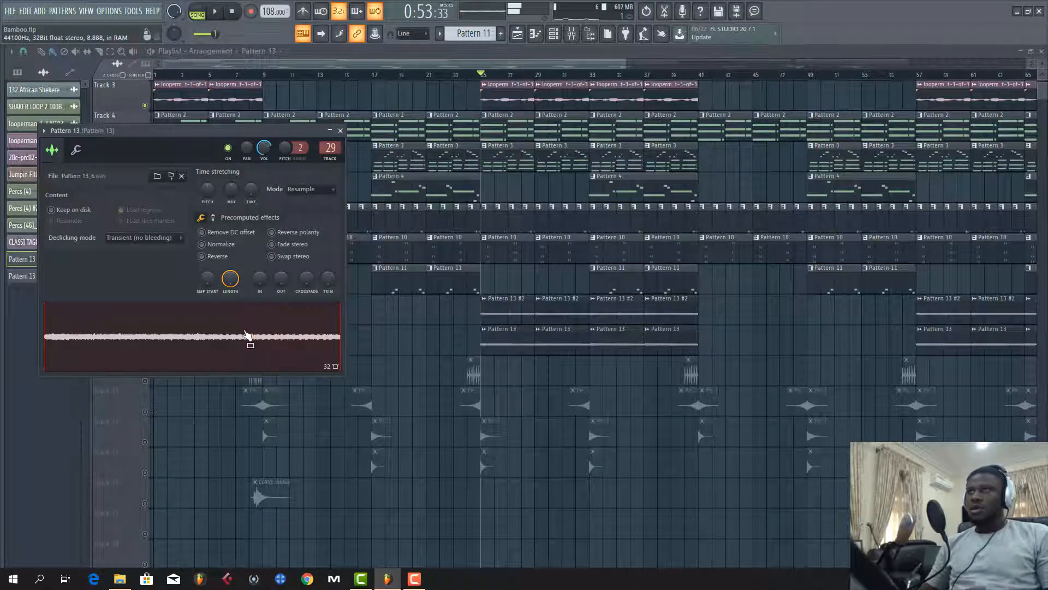
left_click(460, 70)
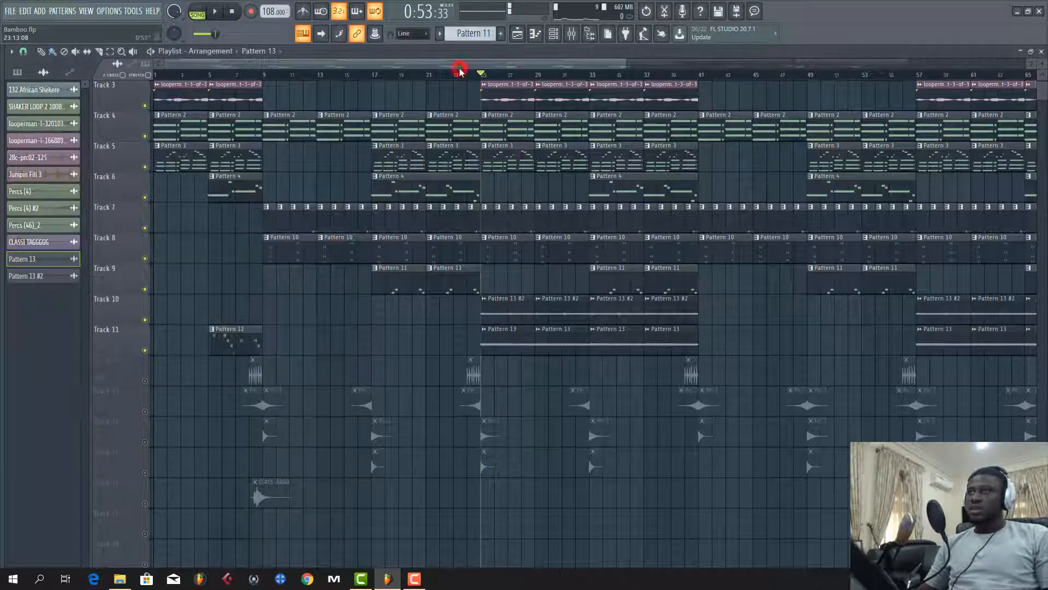
- Play the song from bar 24 to hear Tracks 10 and 11 enter at bar 25, and stop playback
left_click(470, 77)
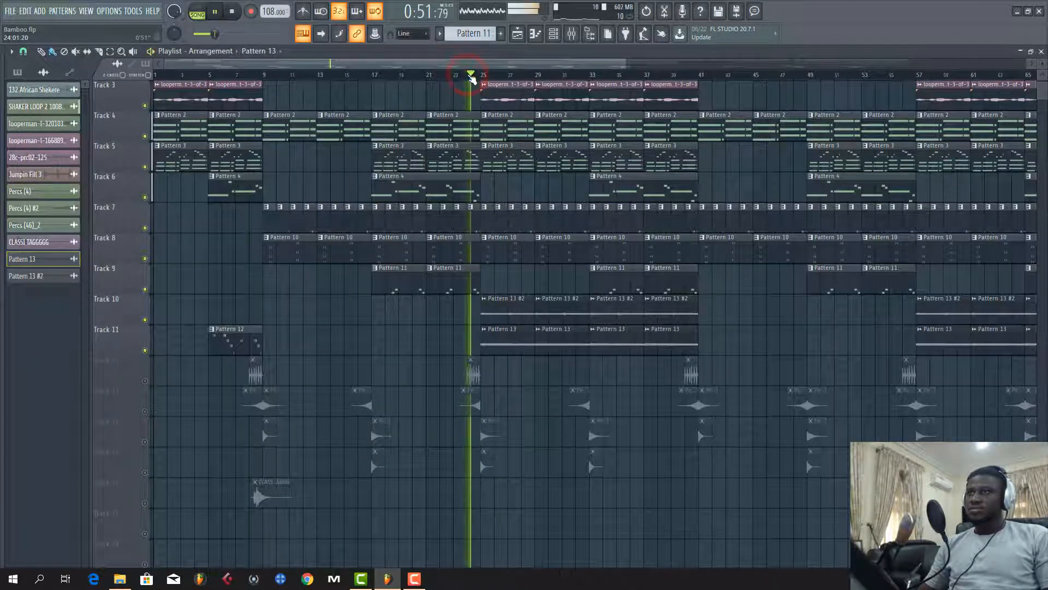
scroll(473, 80, "up", 1)
scroll(473, 80, "up", 2)
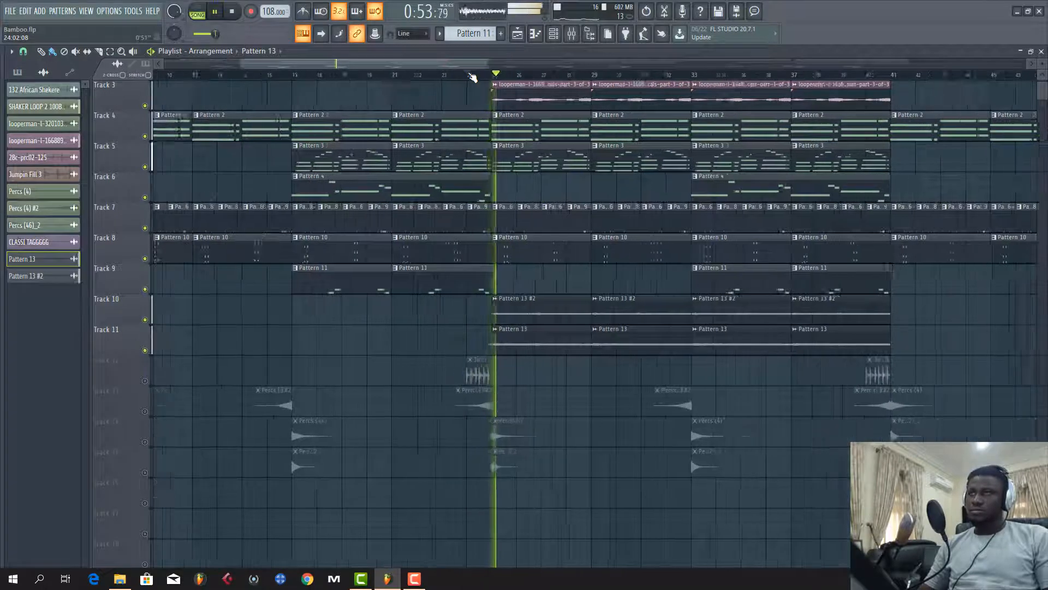
scroll(470, 77, "down", 2)
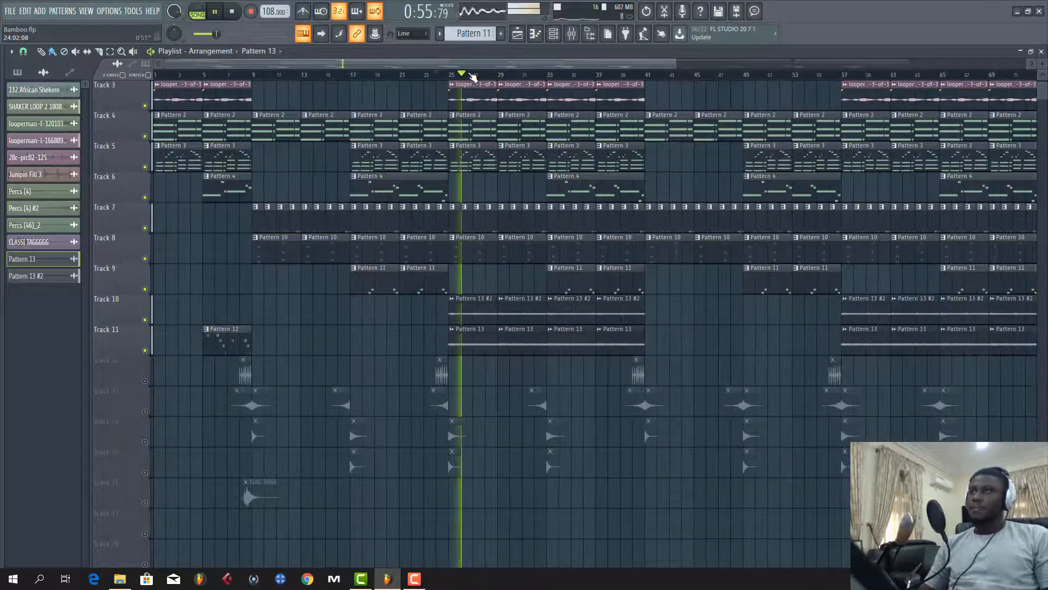
scroll(478, 105, "up", 2)
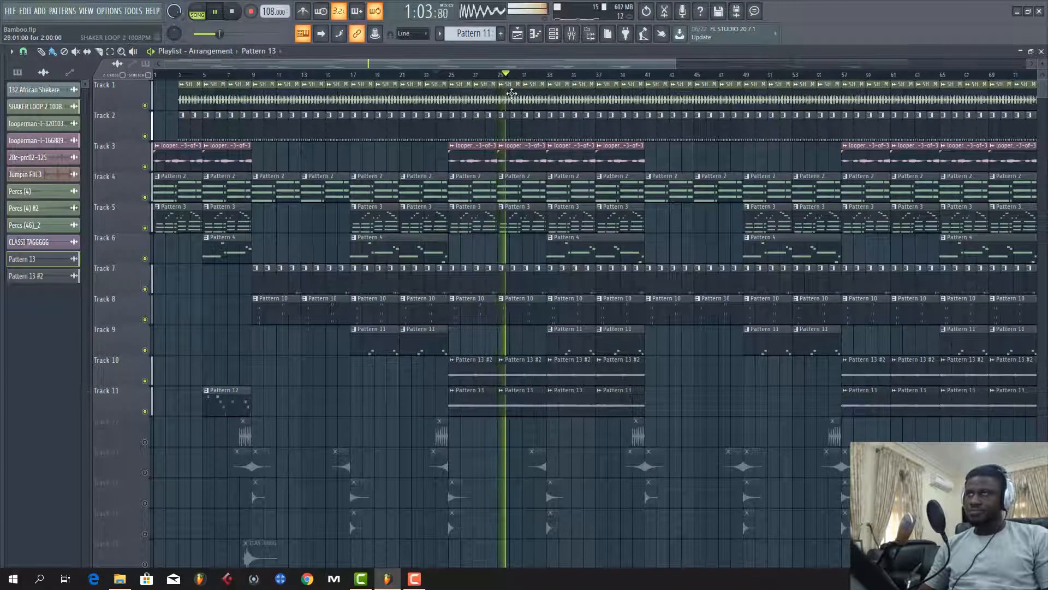
key("space")
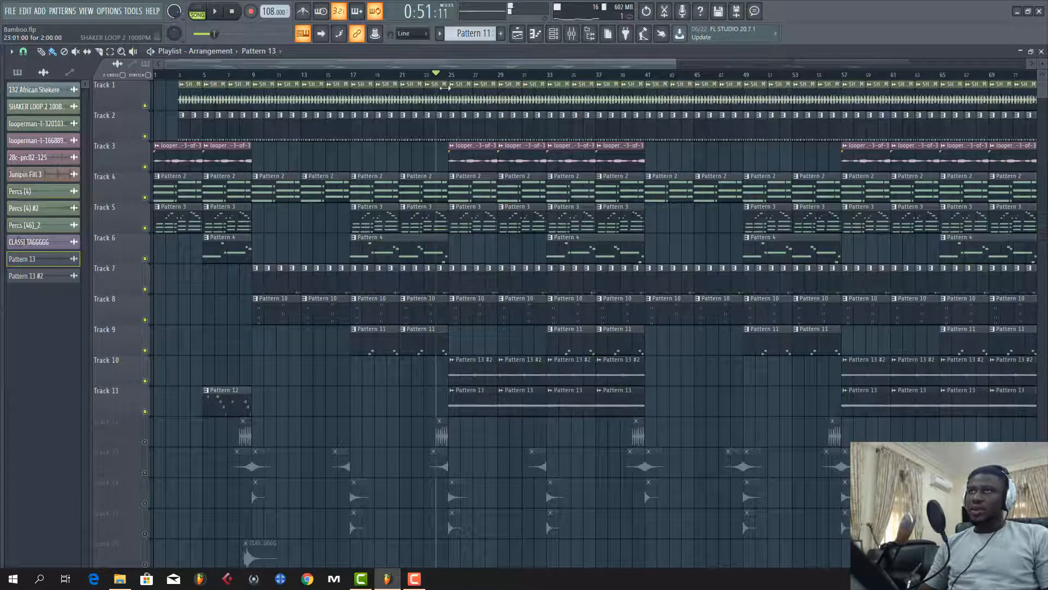
- Unmute Track 12, audition its Jumpin Fill 3 sample, and play the fill in the song from bar 23
scroll(433, 80, "up", 5)
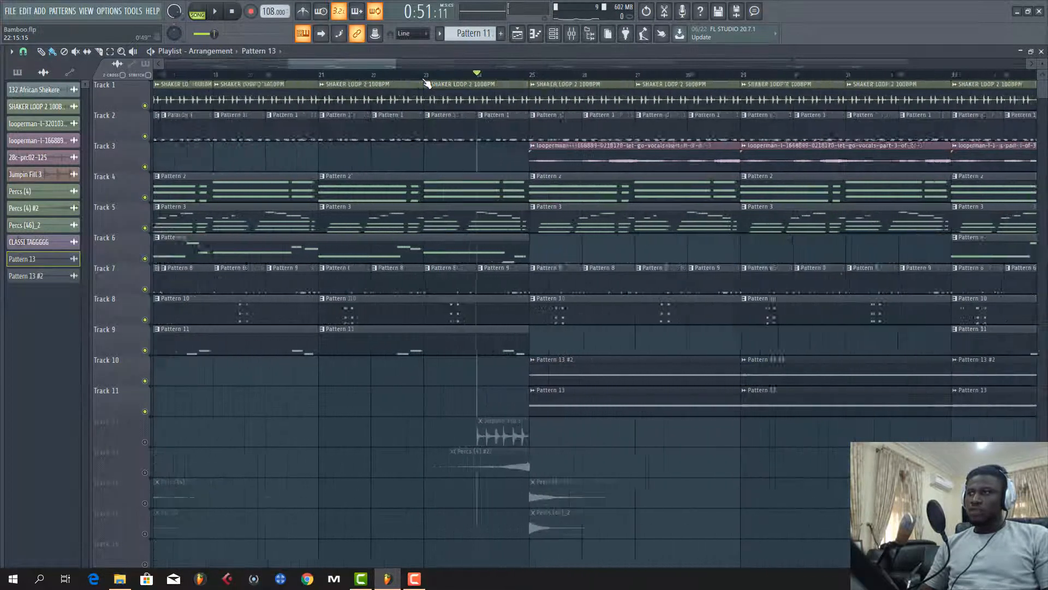
left_click(145, 442)
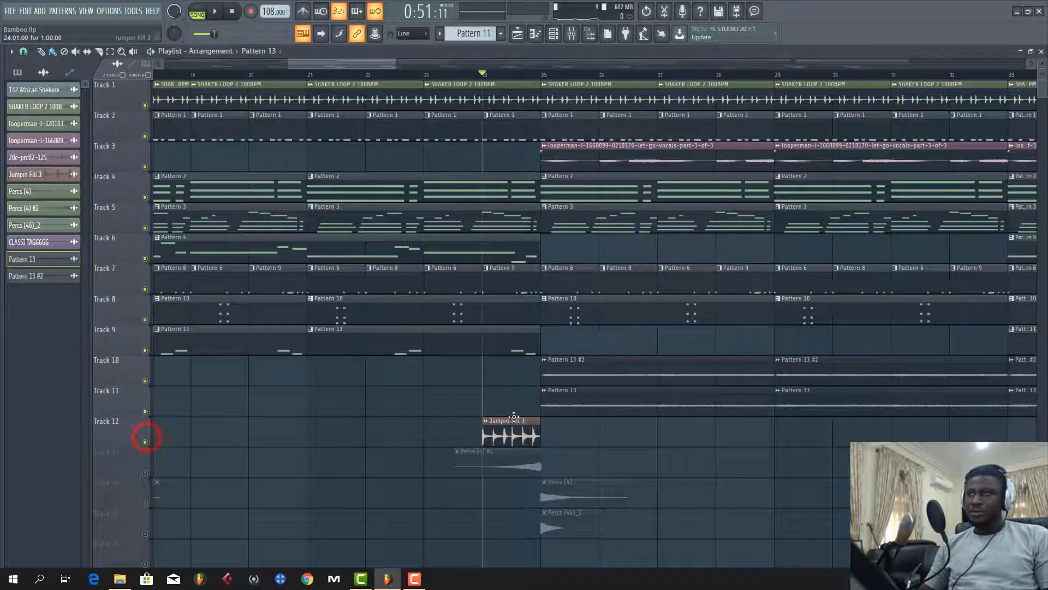
double_click(499, 435)
left_click(252, 378)
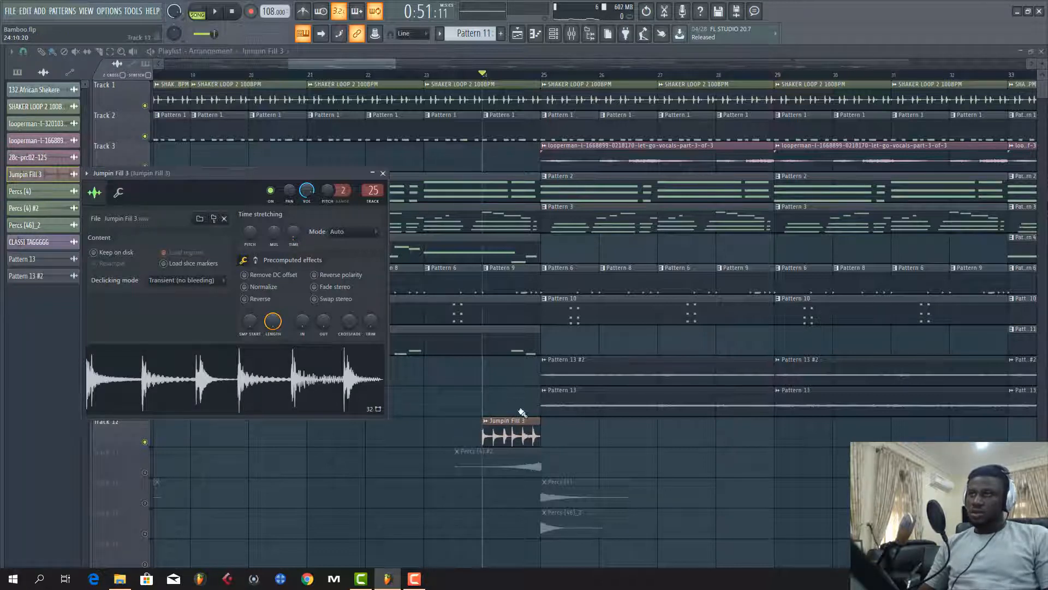
left_click(505, 436)
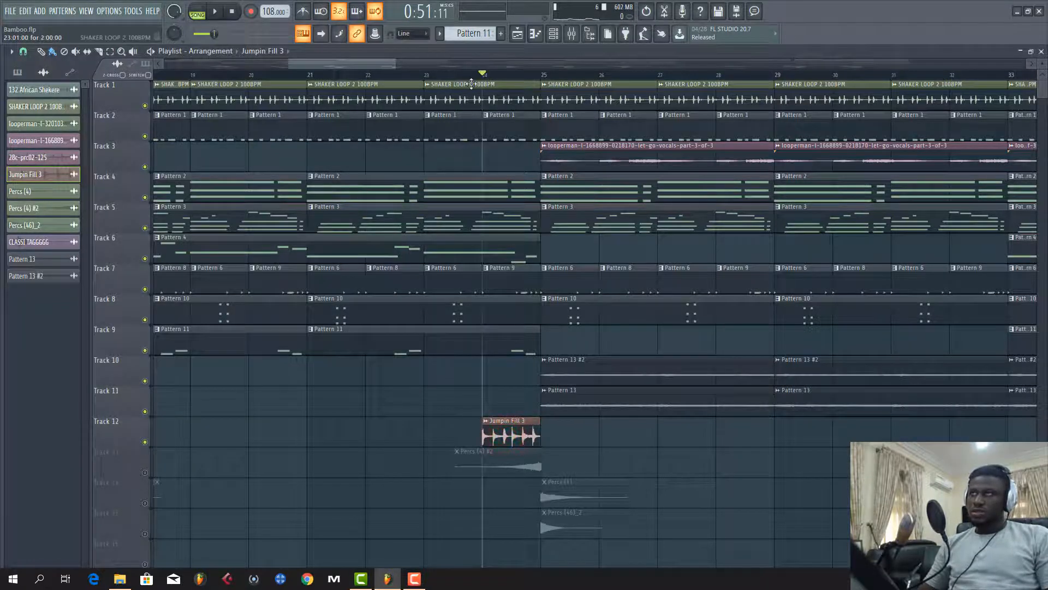
left_click(436, 78)
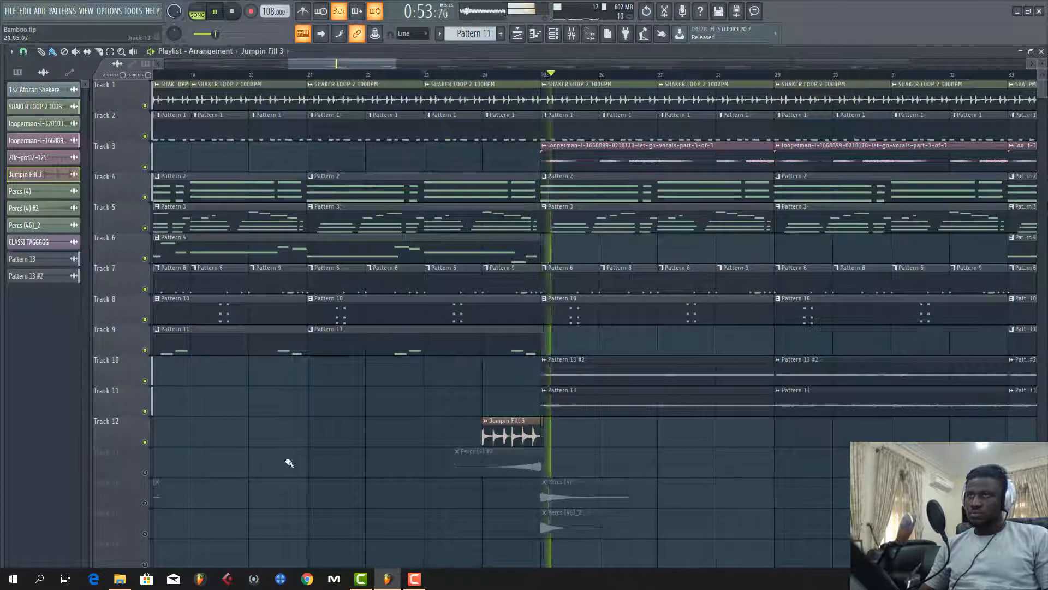
key("space")
- Unmute the percussion clips on Tracks 13, 14 and 15
left_click(145, 474)
scroll(463, 470, "down", 2)
scroll(464, 470, "down", 3)
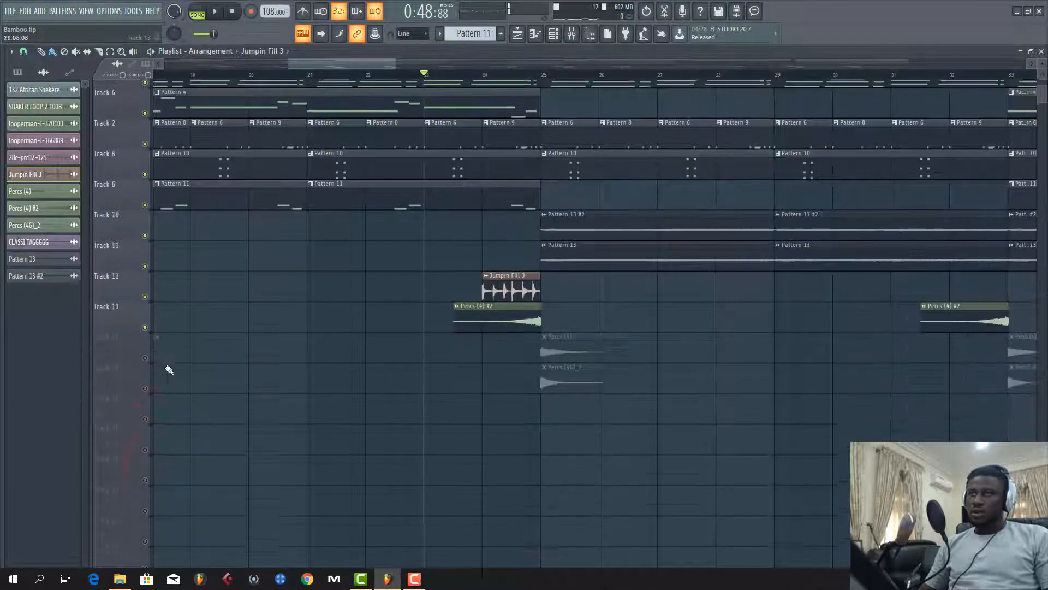
left_click(144, 349)
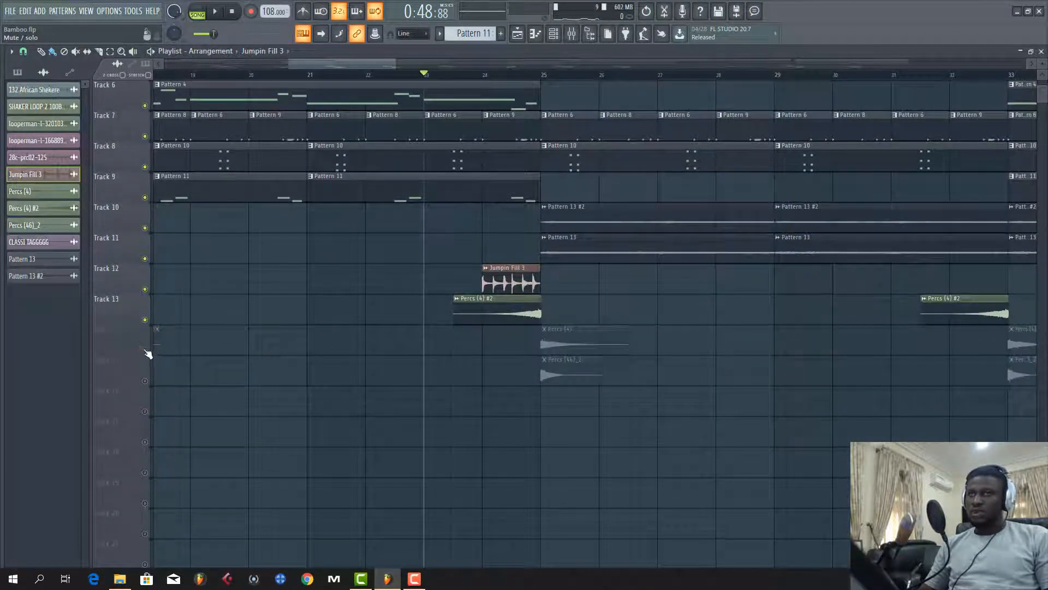
left_click(146, 381)
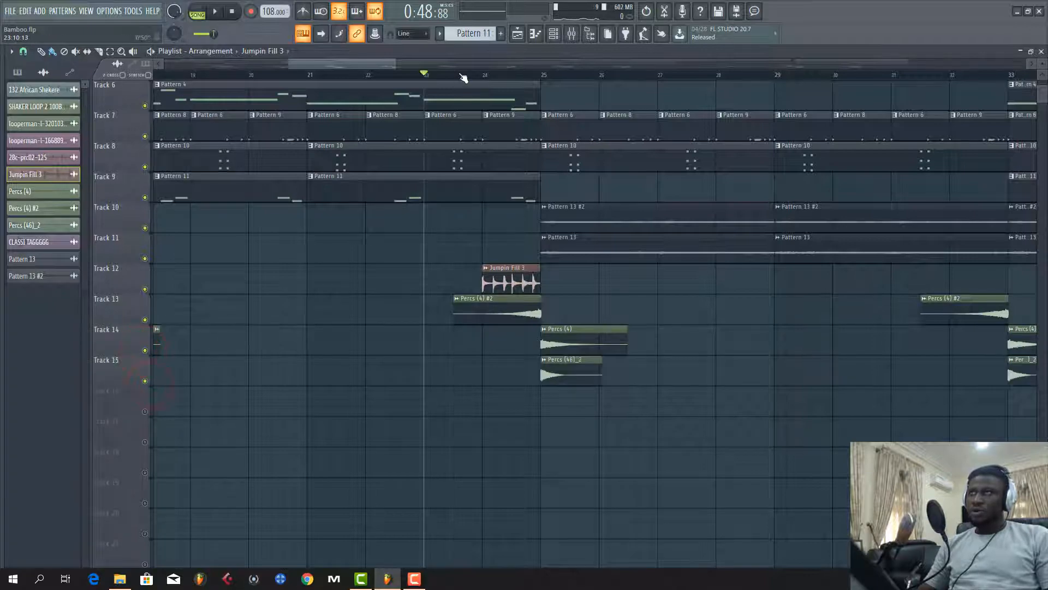
- Play the song from bar 23 to hear the percussion effects on Tracks 13 to 15 across the transition into bar 25
scroll(462, 74, "down", 5)
scroll(463, 78, "up", 1)
scroll(457, 137, "up", 4)
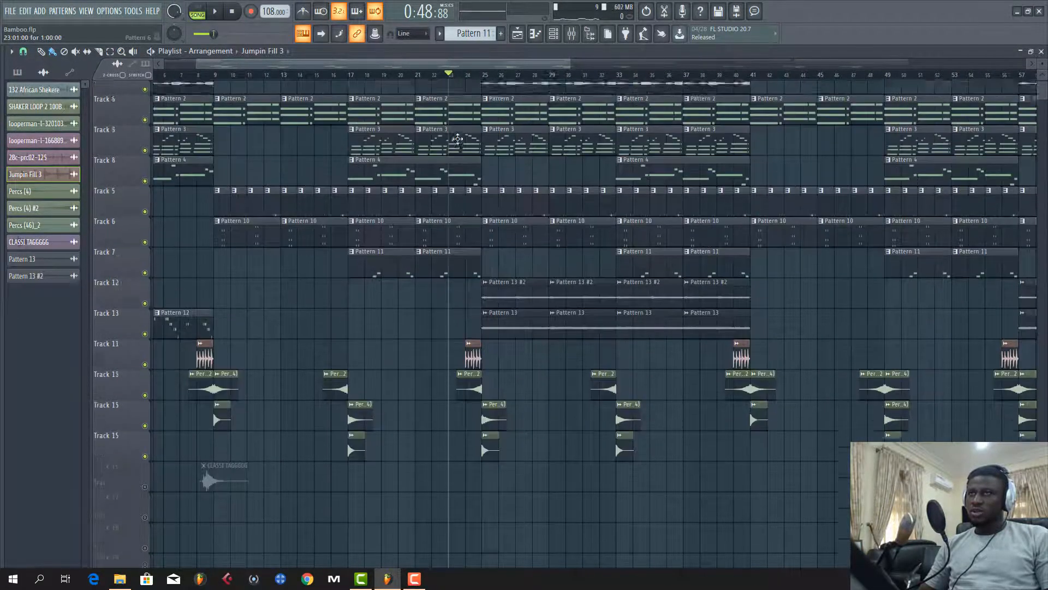
scroll(431, 166, "down", 5)
key("space")
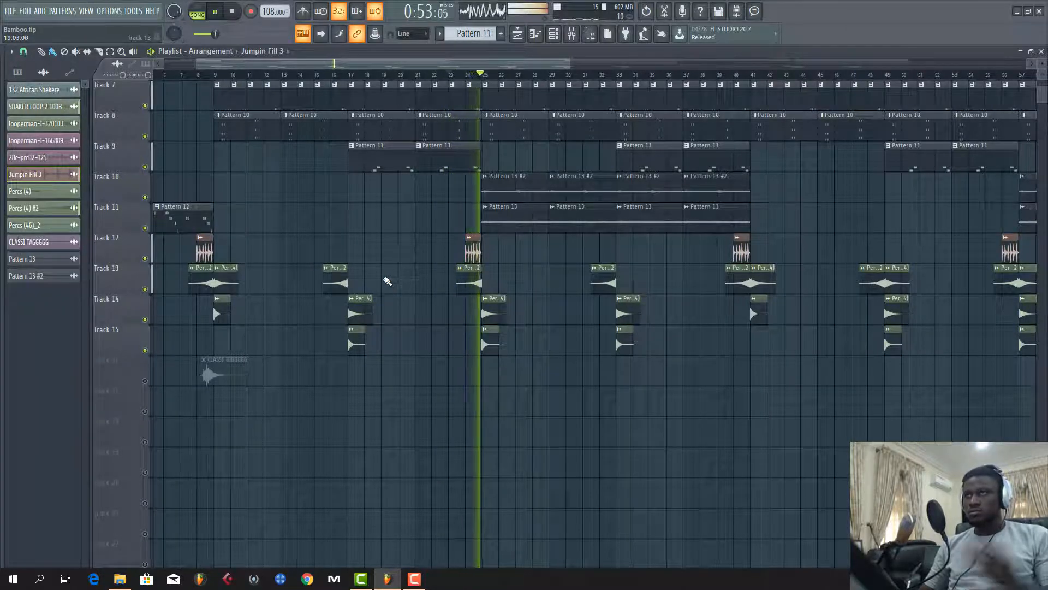
left_click_drag(490, 65, 460, 65)
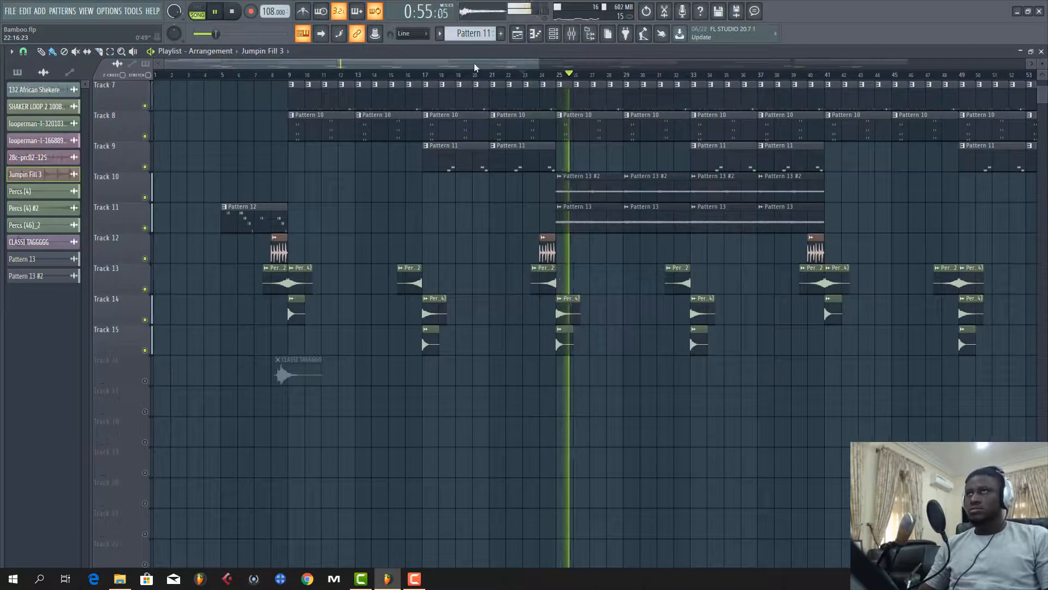
- Stop the song and bring the whole arrangement of Tracks 1 to 15 into view in the playlist
scroll(550, 81, "up", 2)
scroll(550, 81, "down", 4)
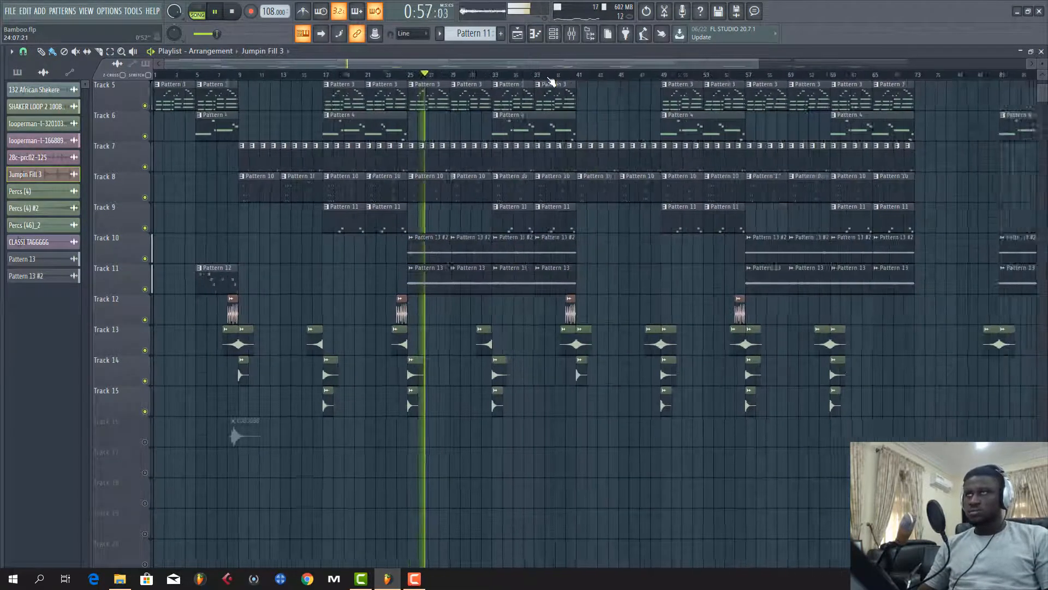
scroll(464, 170, "up", 4)
key("space")
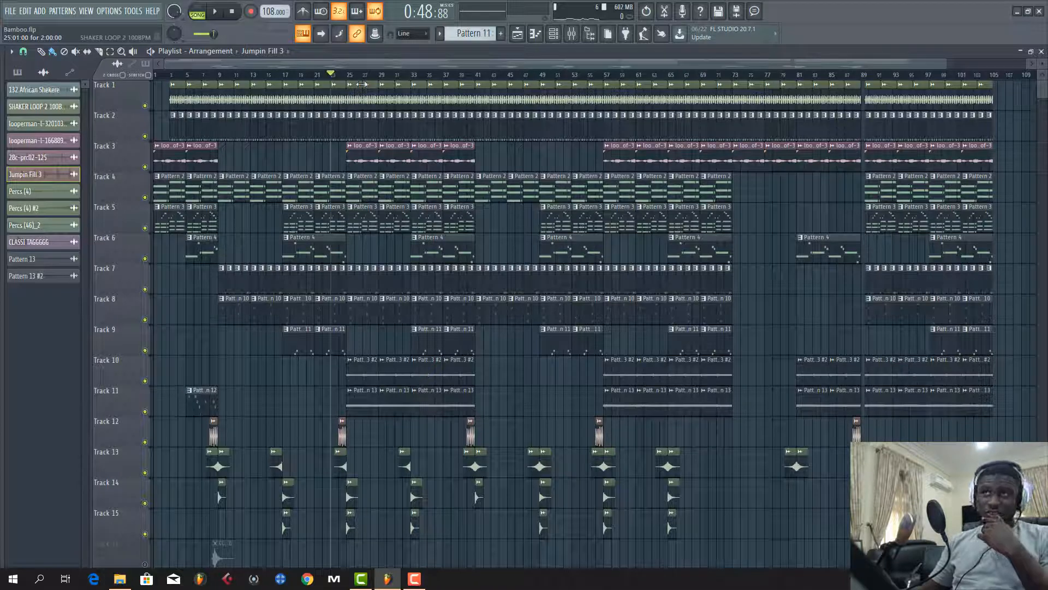
- Check the project info for the start date, total working time and project statistics, and close the settings
left_click(114, 11)
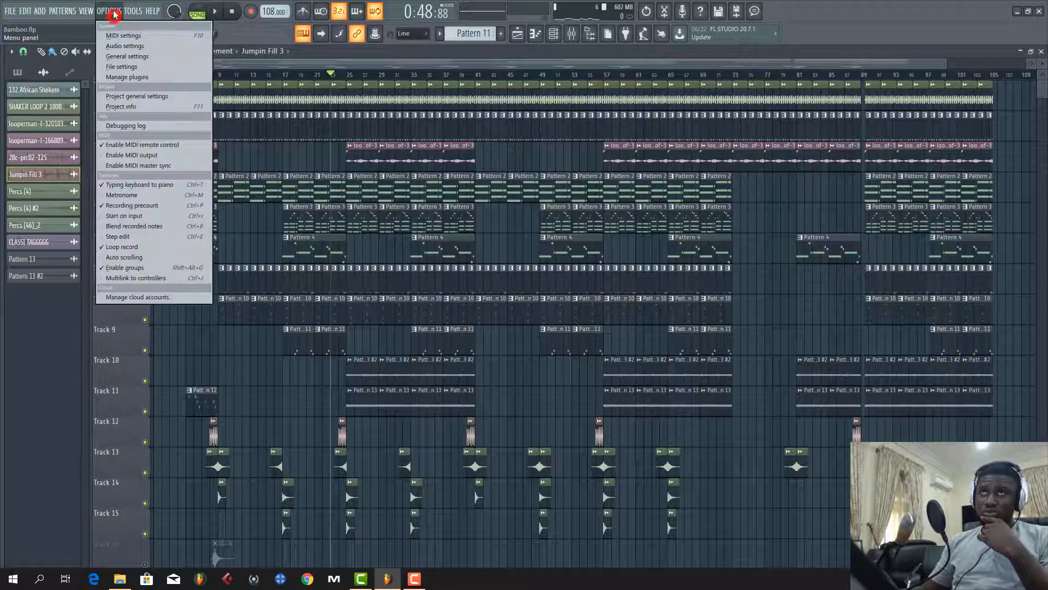
left_click(120, 106)
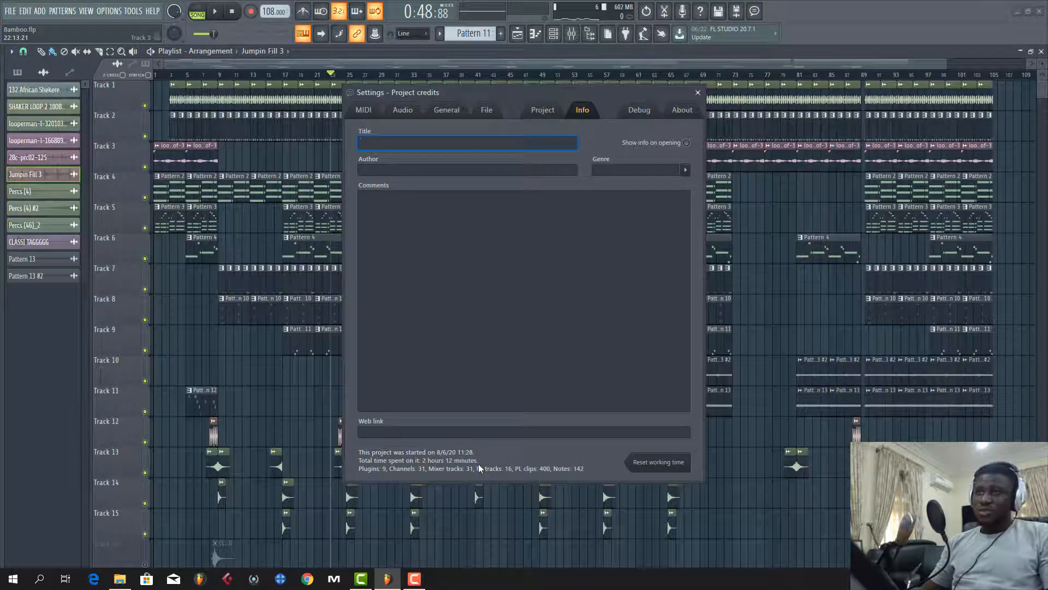
left_click(697, 93)
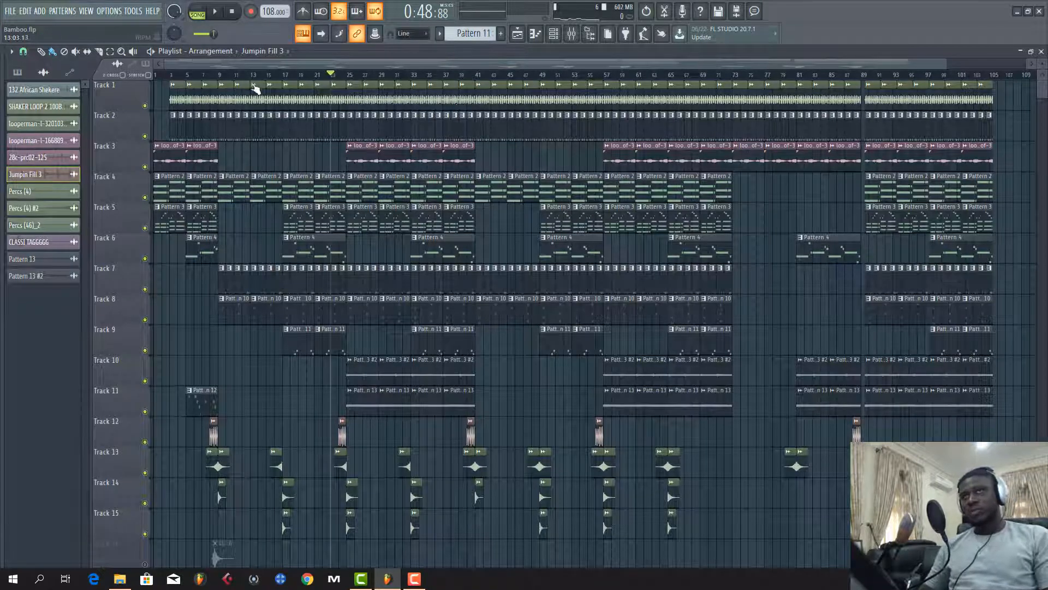
- Return the song position to the start of the arrangement and play the full beat from bar 1
left_click(209, 76)
key("space")
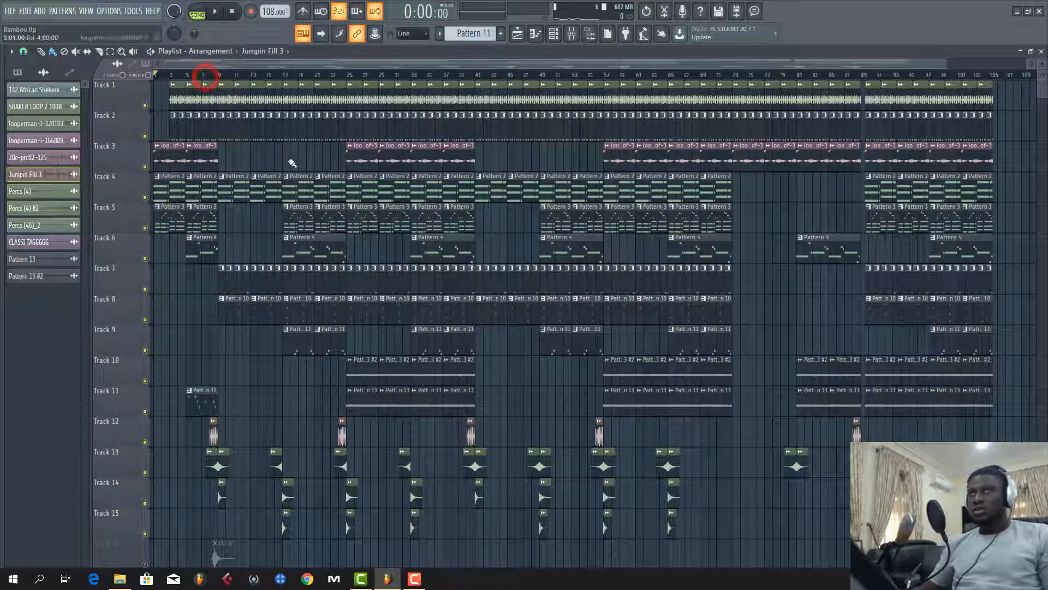